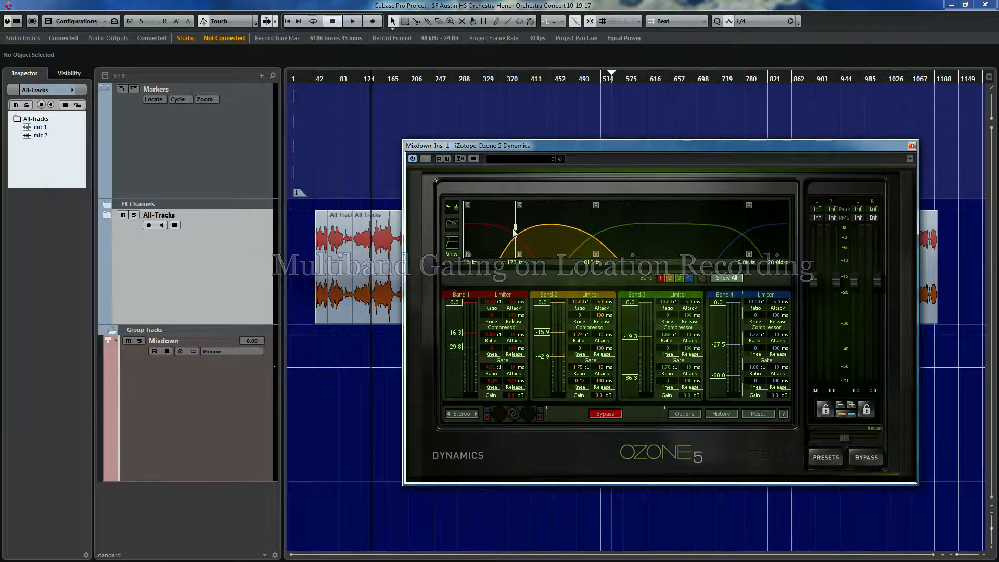
- Set the Band 1–2 crossover to 148 Hz and the Band 2–3 crossover to 923 Hz in the Dynamics plug-in
left_click_drag(516, 229, 522, 228)
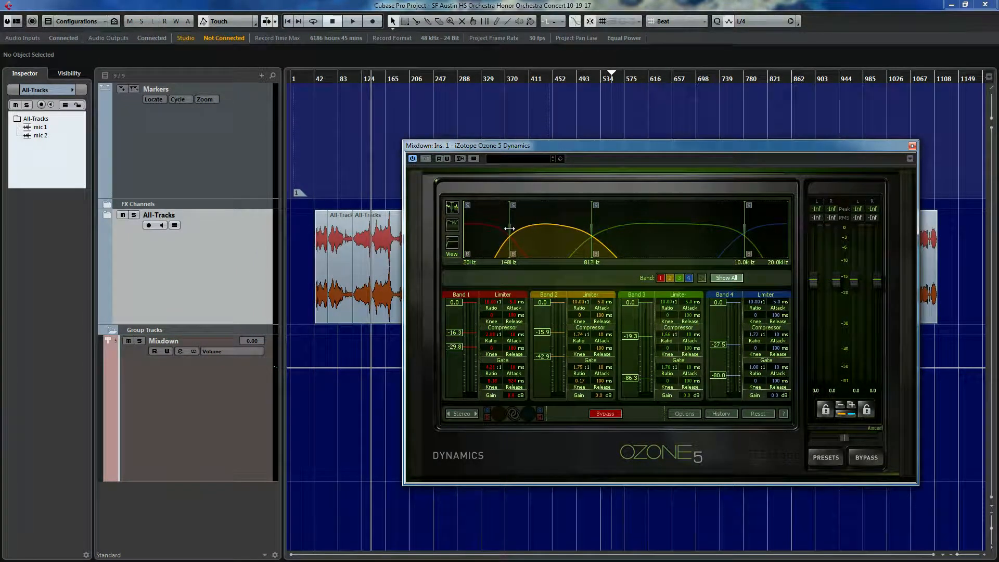
mouse_move(593, 230)
left_mouse_down()
mouse_move(576, 233)
mouse_move(599, 230)
left_mouse_up()
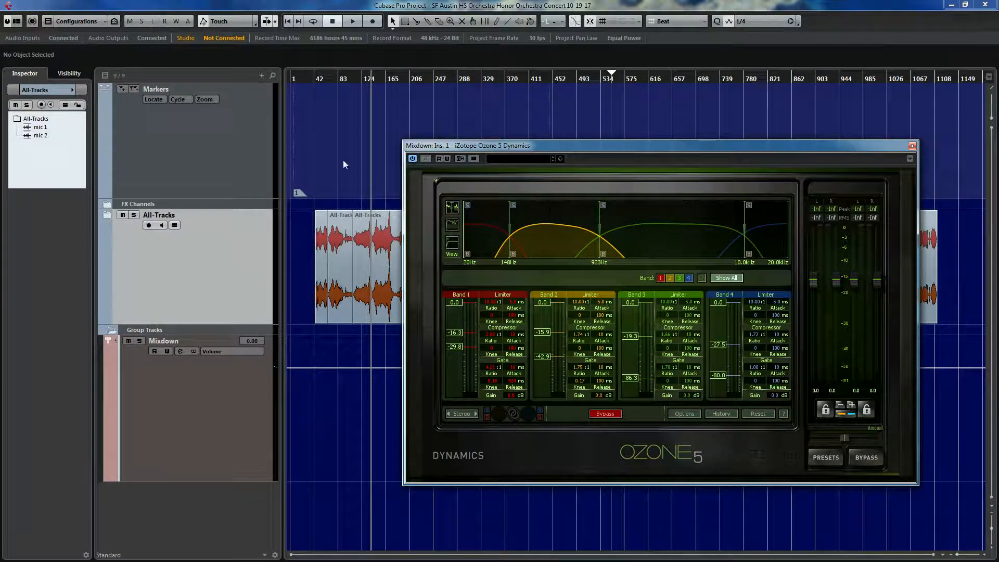
- Unfold the All-Tracks folder and briefly monitor its mic inputs through the Dynamics plug-in
left_click_drag(357, 79, 330, 118)
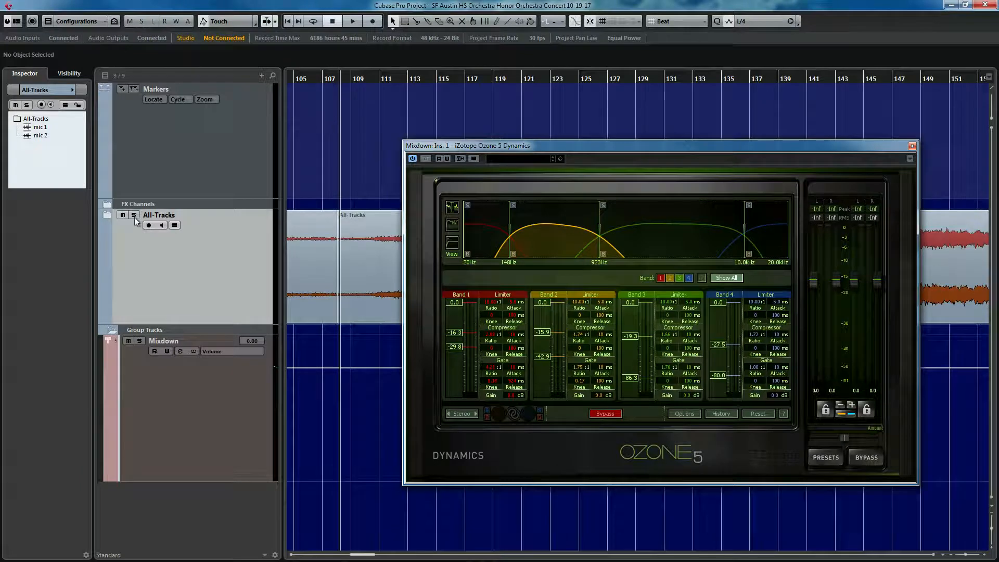
left_click(106, 216)
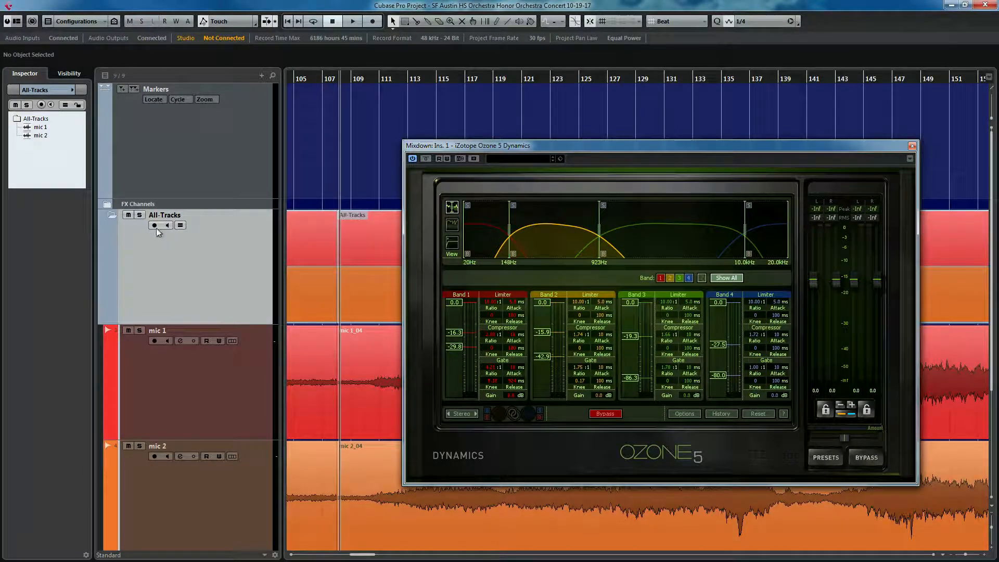
left_click(168, 226)
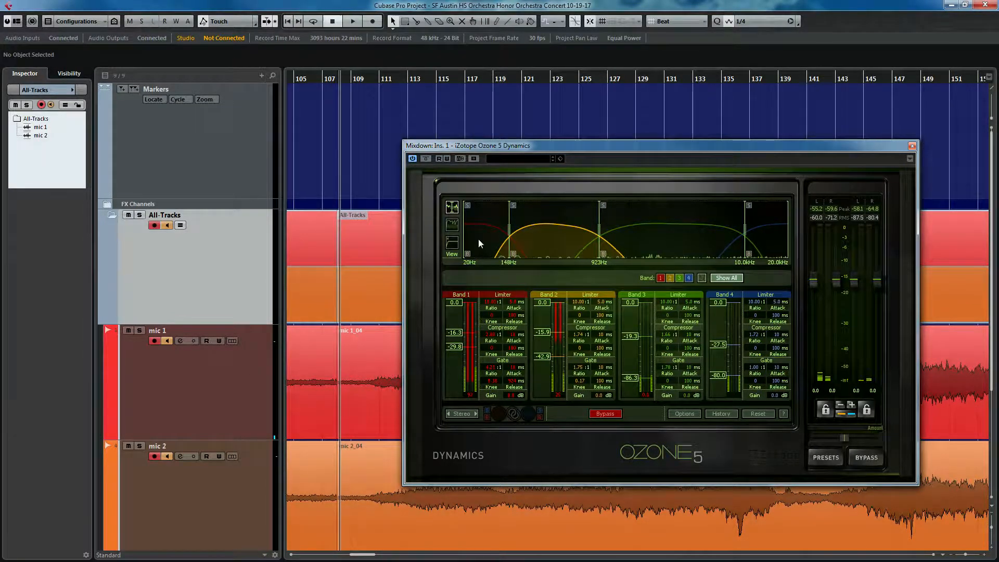
left_click(168, 226)
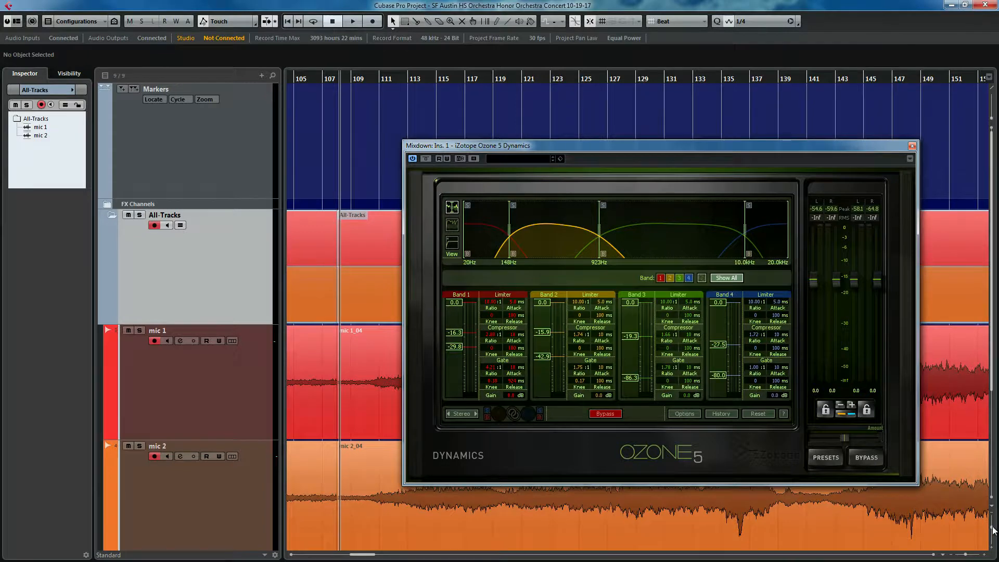
- Reduce the height of all tracks and enable input monitoring for the record-armed All-Tracks folder
left_click_drag(992, 529, 992, 526)
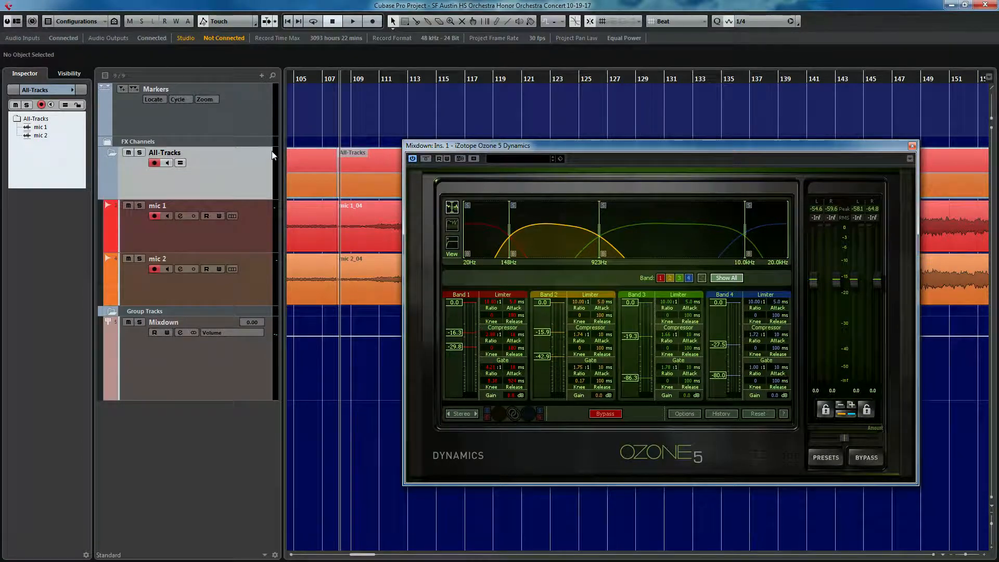
left_click(205, 238)
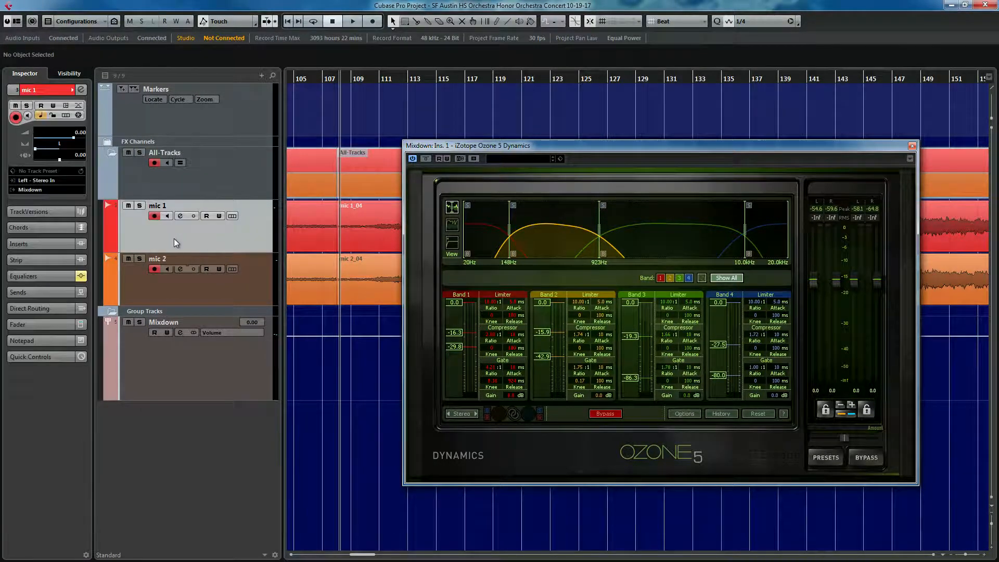
left_click(240, 182)
left_click(258, 236)
left_click(112, 154)
left_click(108, 153)
left_click(108, 153)
left_click(107, 153)
left_click(154, 163)
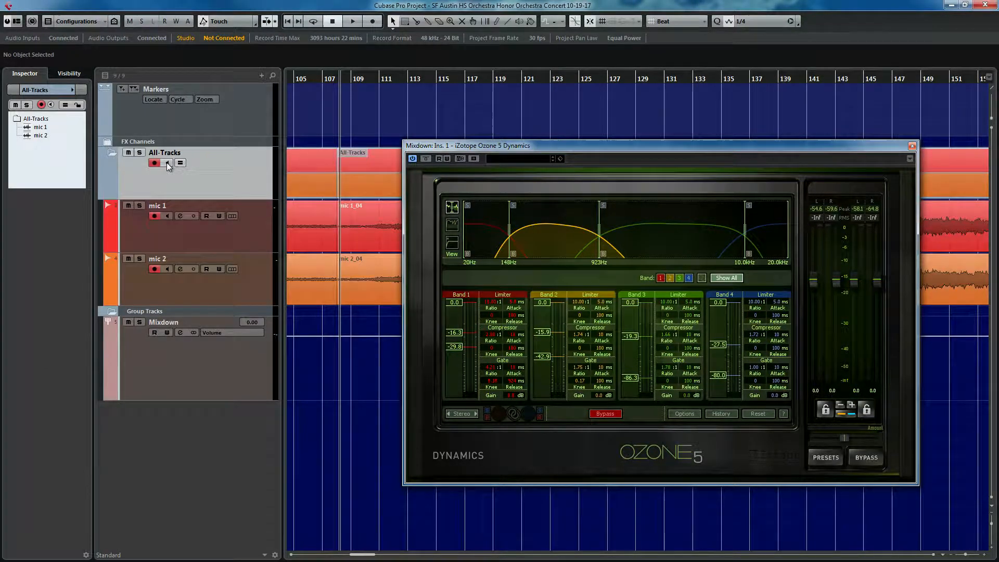
left_click(167, 163)
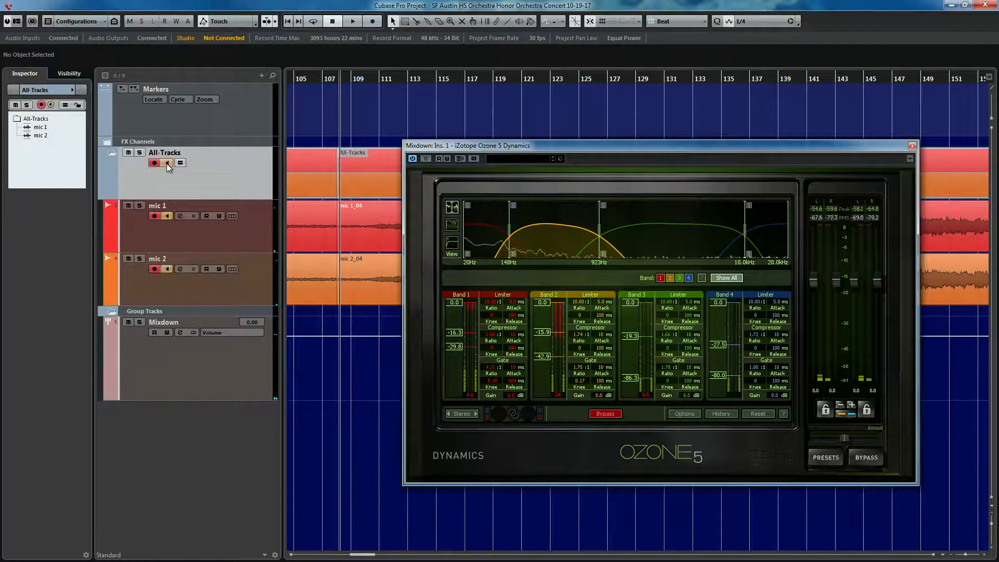
- Examine the equalizer, pan and routing settings of mic 1 and mic 2 and the reverb sends of the Mixdown group
left_click(245, 238)
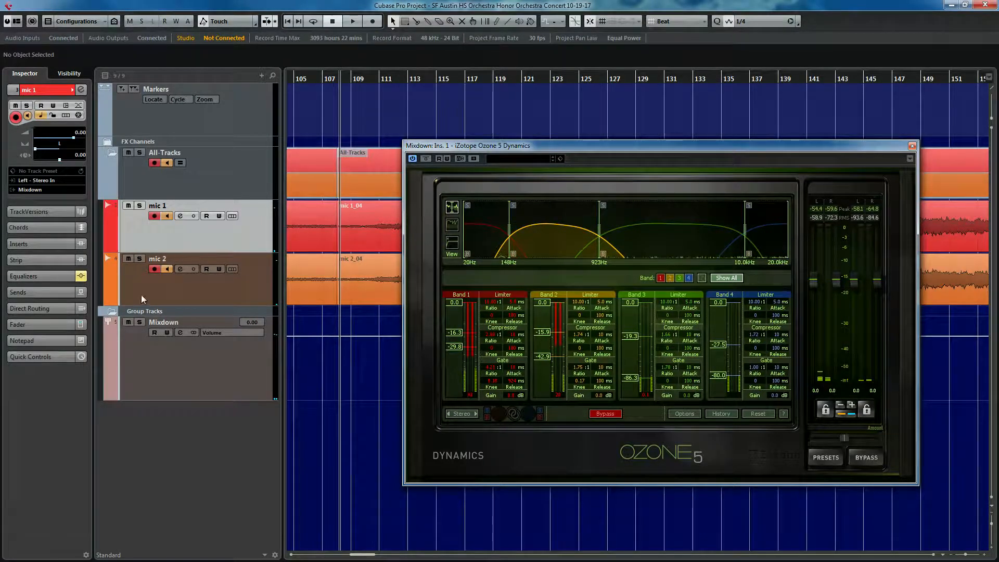
left_click(189, 290)
left_click(63, 273)
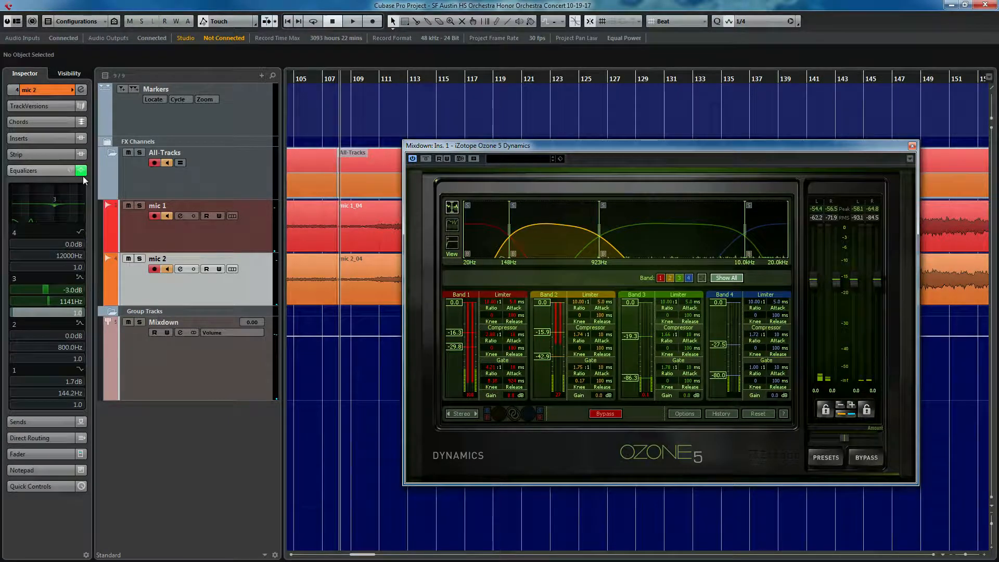
left_click(223, 386)
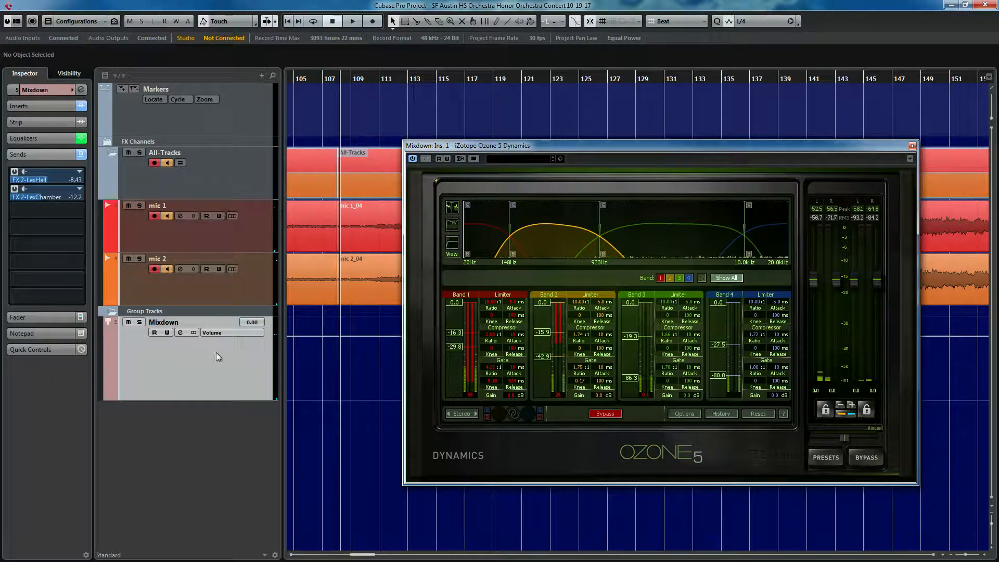
left_click(184, 281)
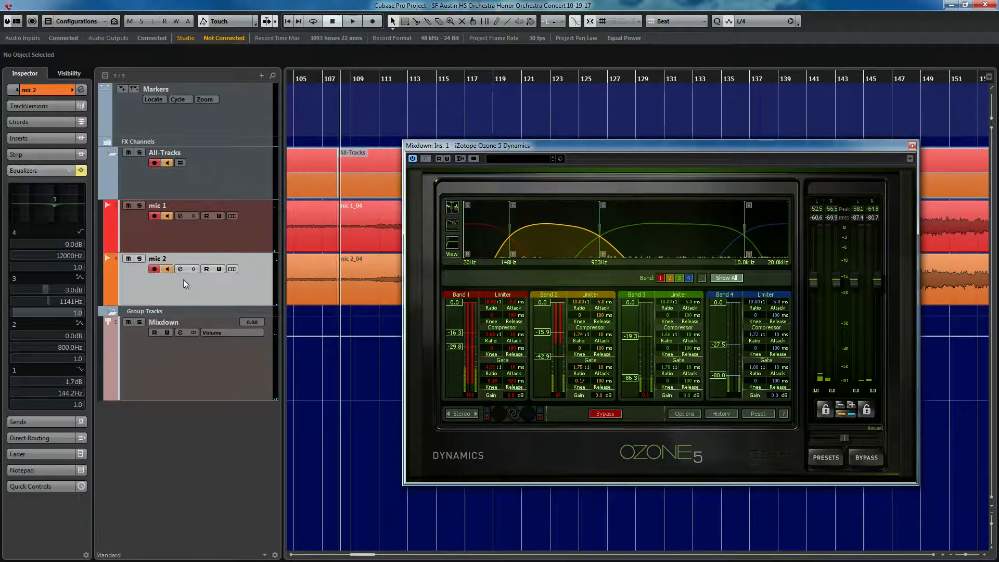
left_click(54, 93)
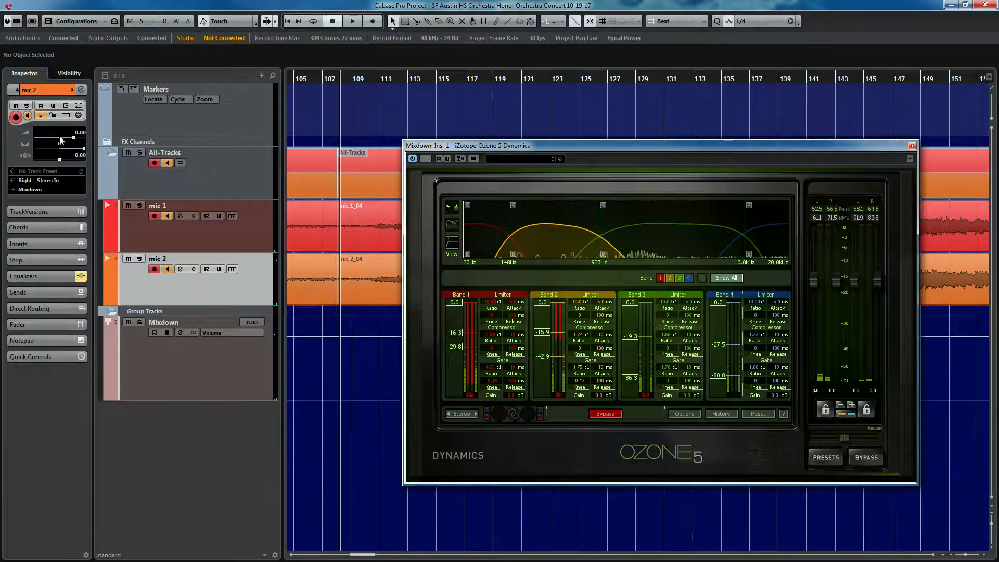
left_click(162, 241)
left_click(195, 375)
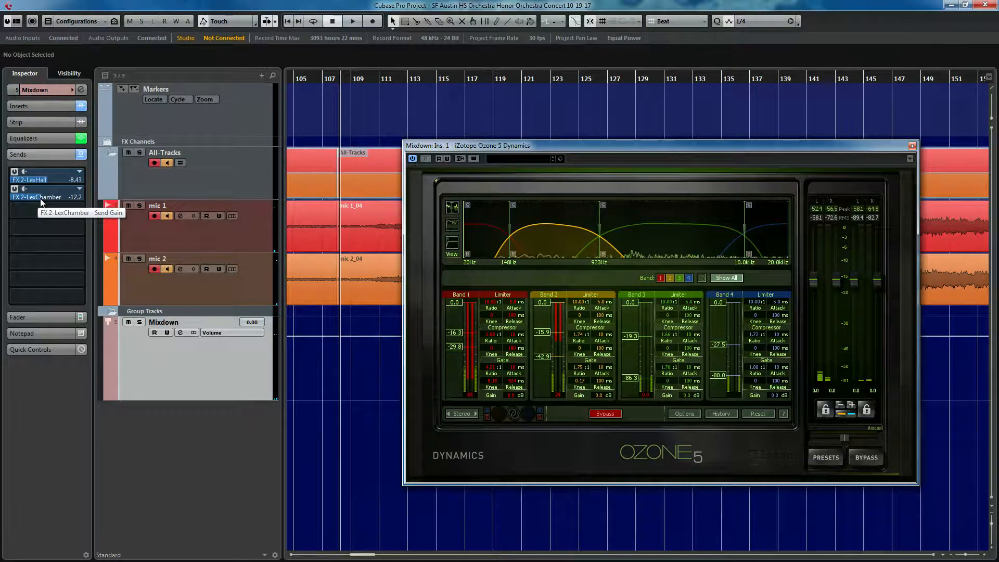
- Review the Mixdown group's equalizer and compare it with the mic 1 and mic 2 channels
left_click(50, 137)
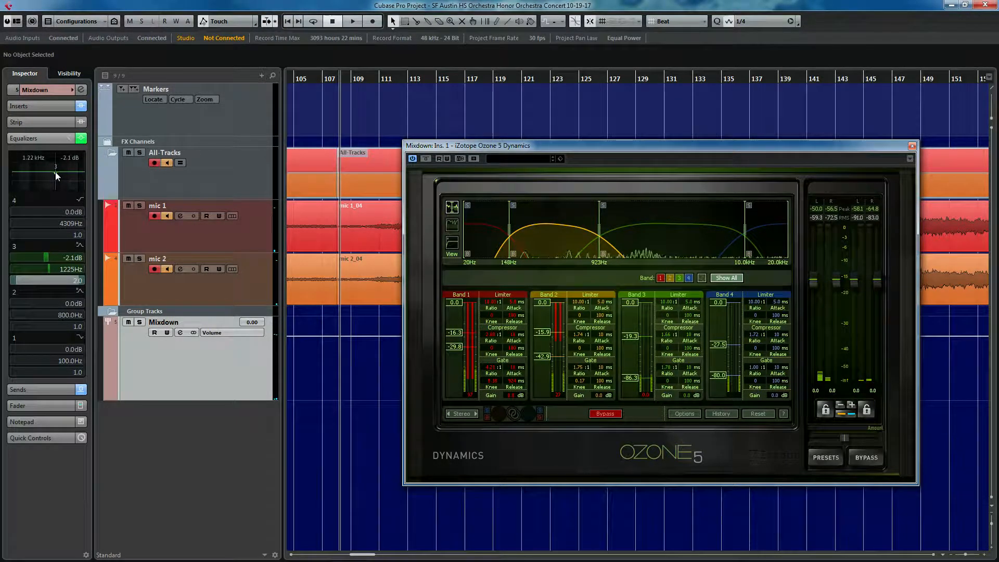
left_click(208, 240)
left_click(255, 299)
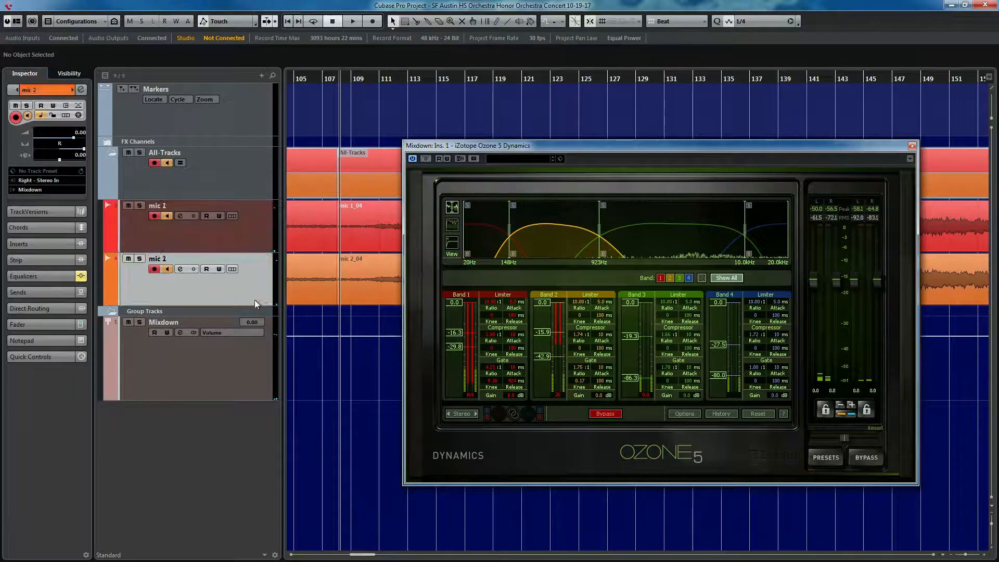
left_click(236, 373)
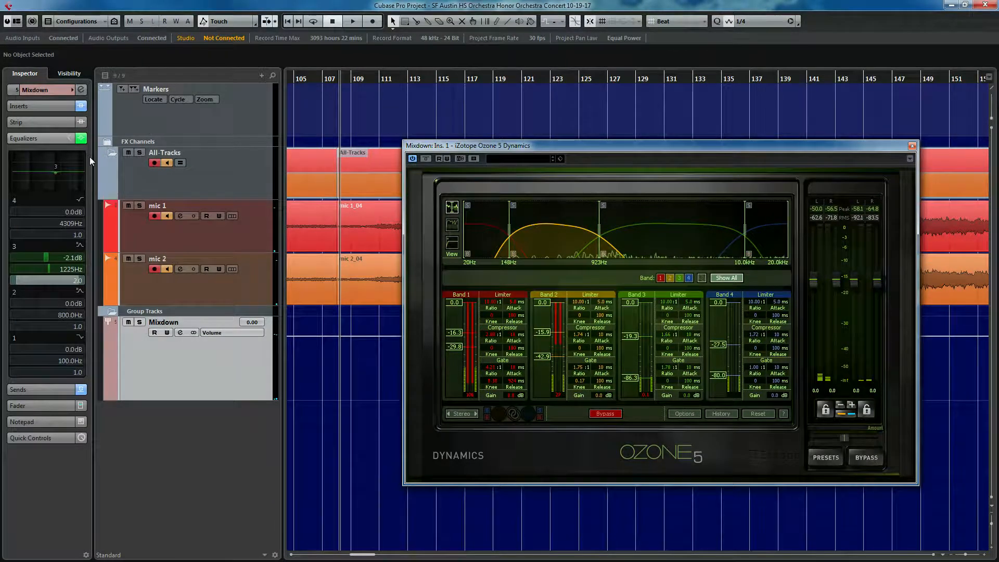
- Bypass the inserts, equalizers and sends of the Mixdown group
left_click(39, 107)
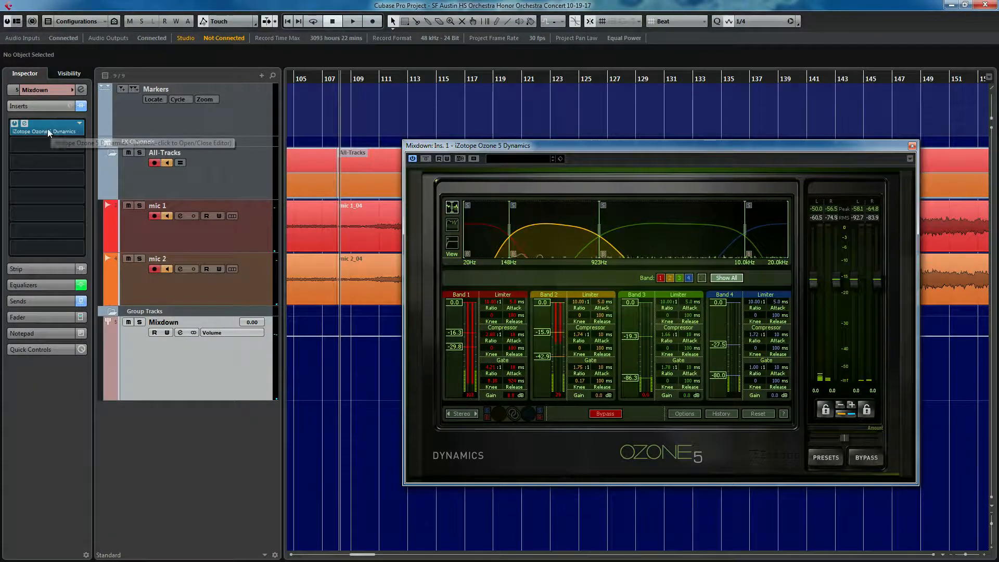
left_click(14, 125)
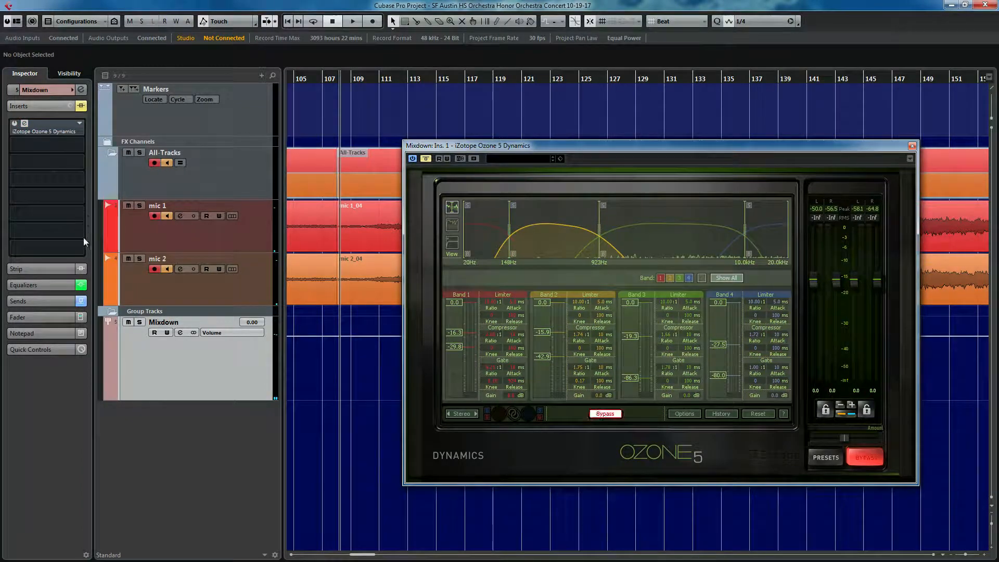
left_click(80, 301)
- Move the plug-in window off the mic clips, turn off All-Tracks recording and monitoring, and play from about bar 109
left_click_drag(363, 80, 363, 104)
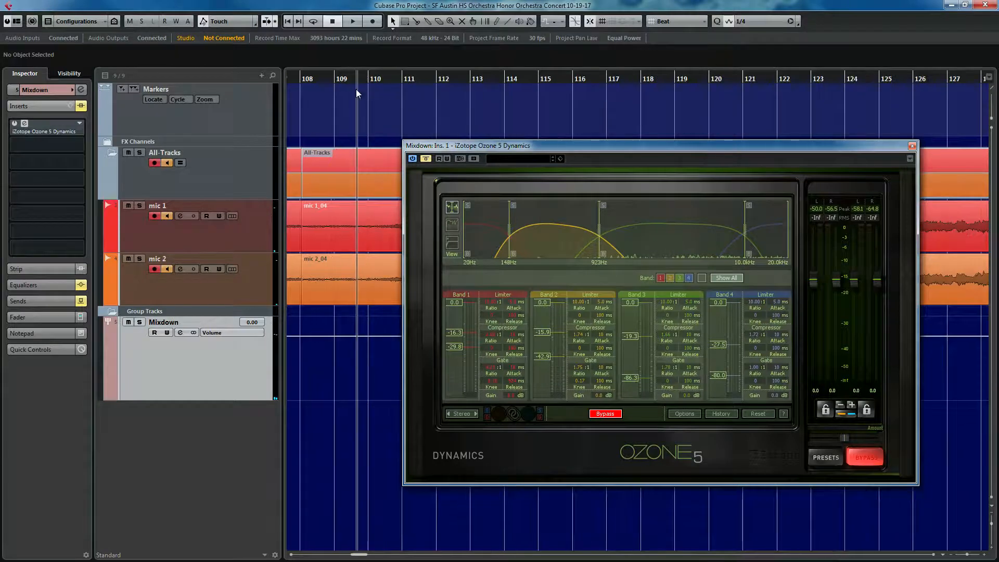
left_click_drag(444, 147, 608, 213)
key("space")
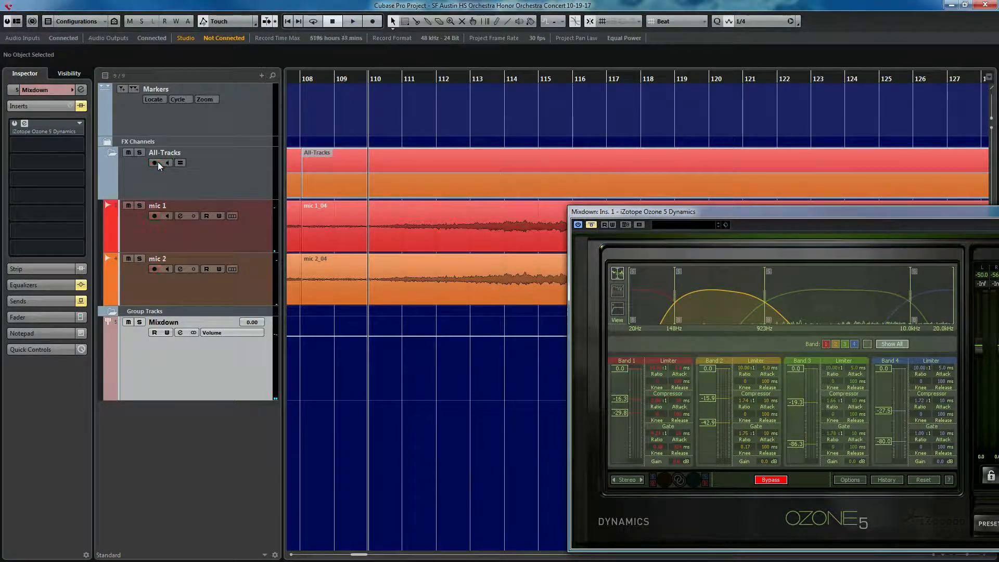
left_click(350, 80)
key("space")
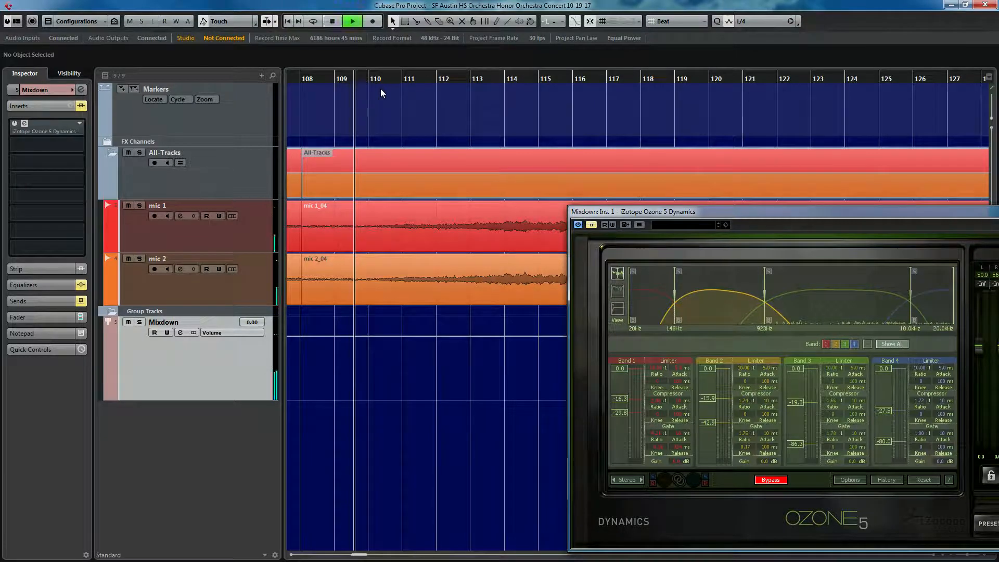
- Place the Ozone window below the mic tracks and bring the whole concert recording into view
left_click_drag(572, 211, 554, 141)
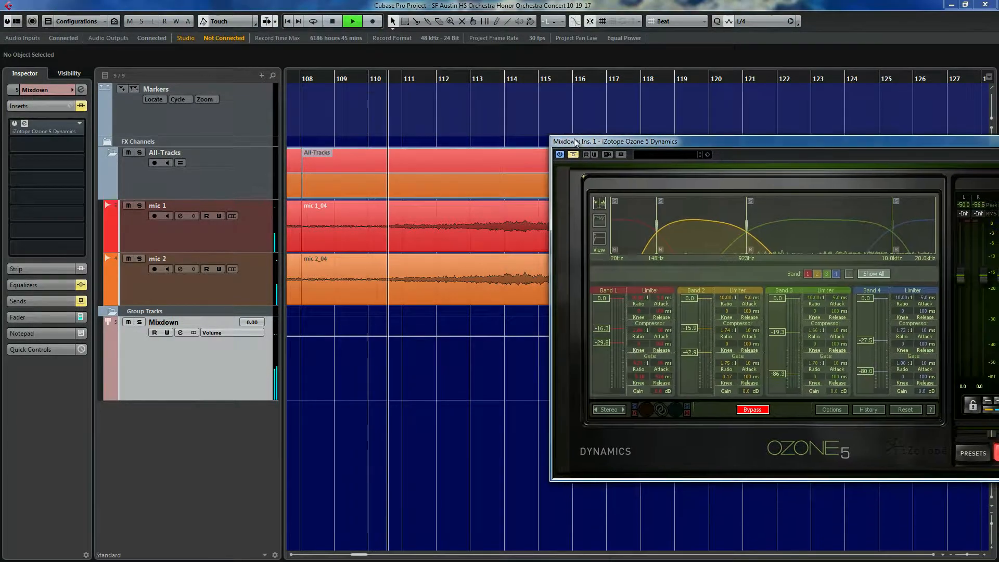
key("g")
key("g")
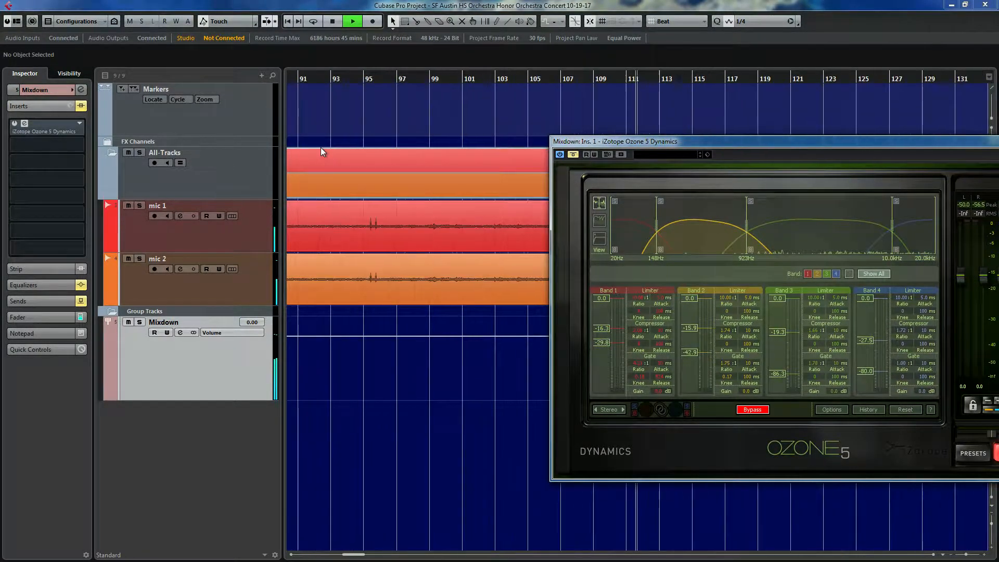
key("g")
left_click_drag(626, 143, 320, 321)
key("g")
key("g")
key("g")
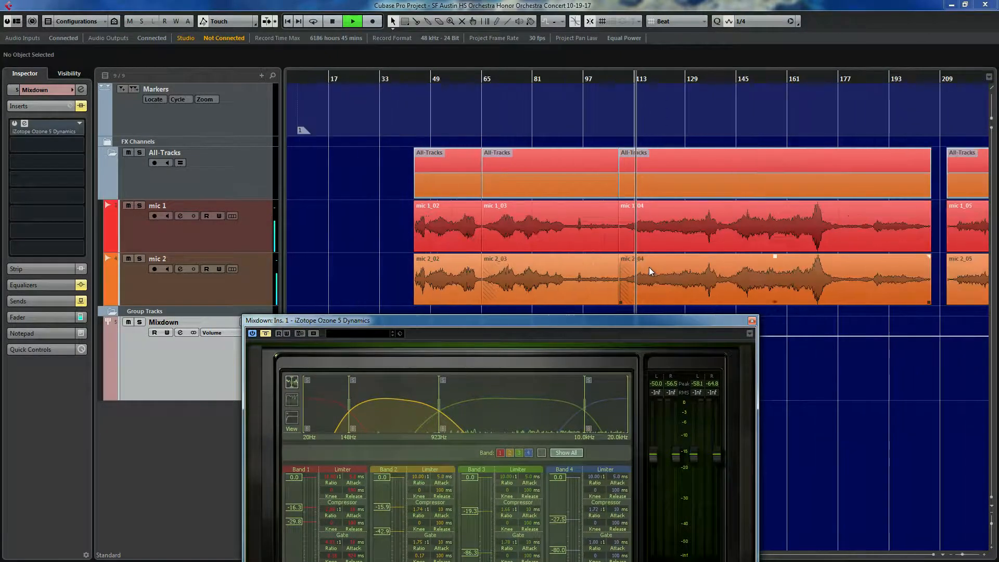
key("g")
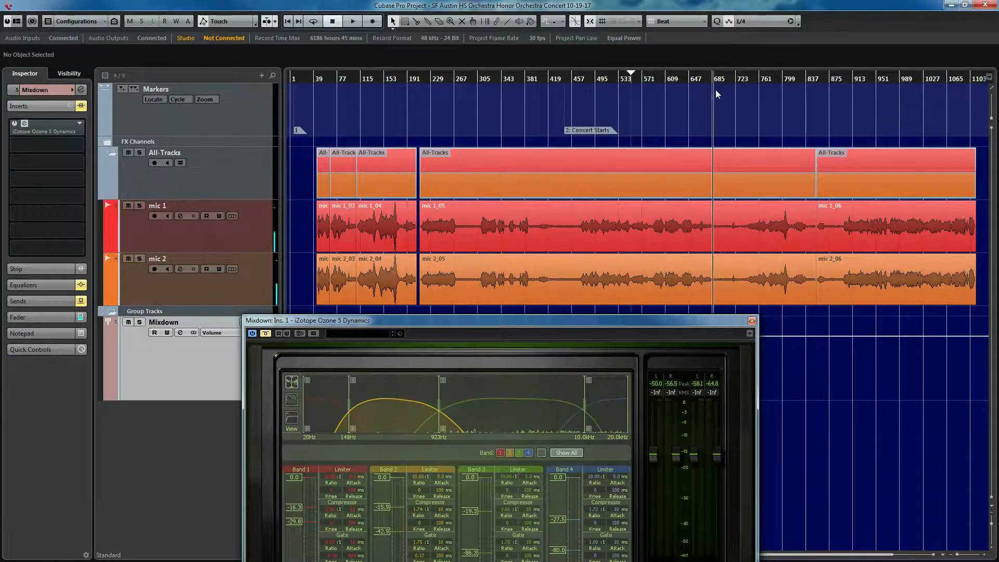
- Play the unprocessed passage following the Concert Starts marker from about bar 467, and stop before the music continues
scroll(735, 99, "up", 1)
scroll(513, 132, "up", 4)
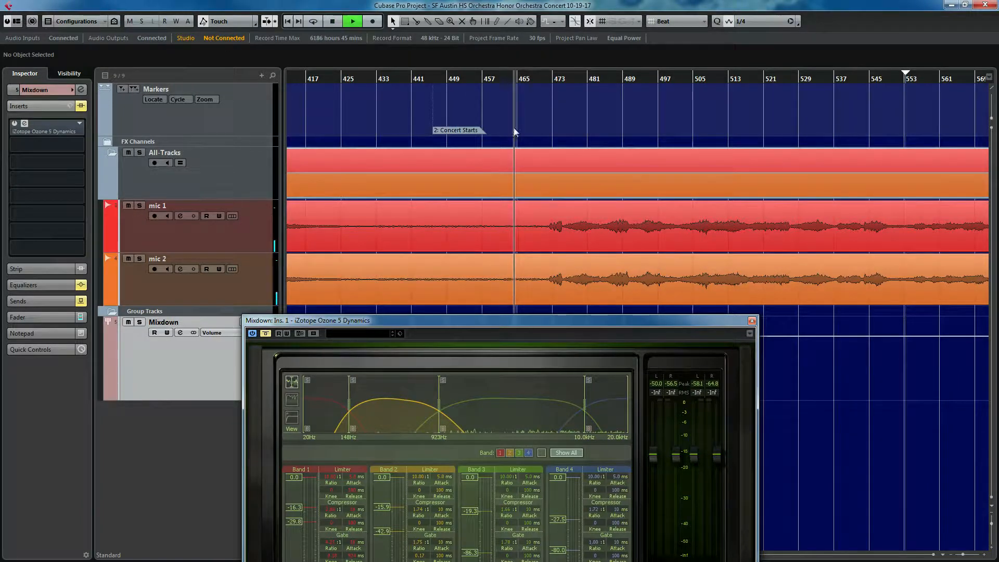
left_click(533, 80)
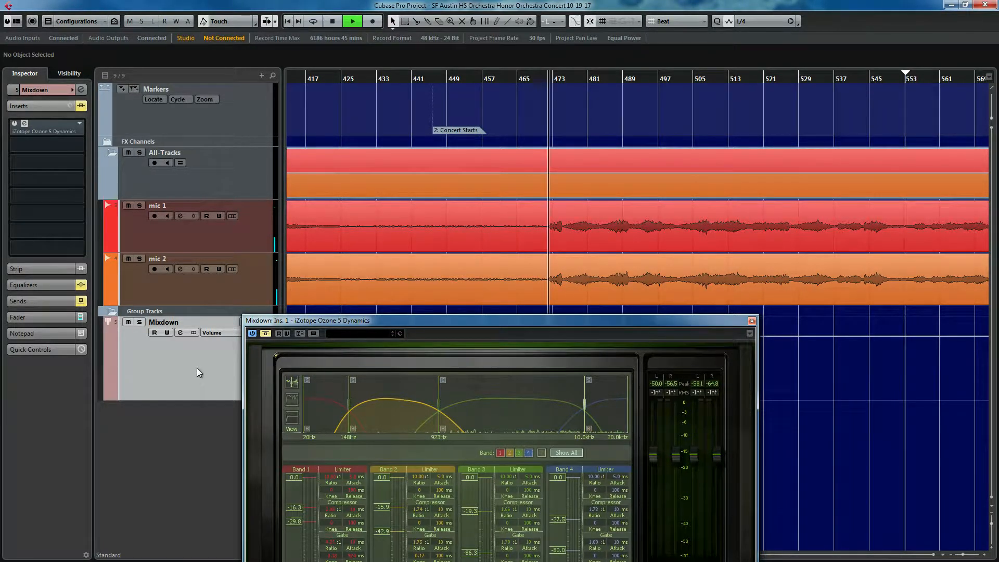
key("space")
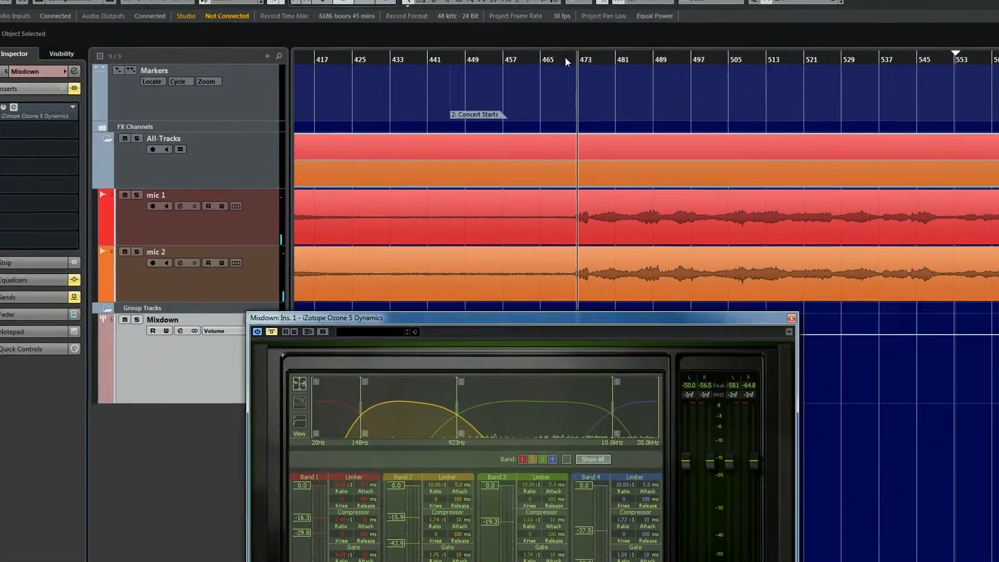
- Reactivate the Mixdown inserts and play the passage from about bar 470 with the Ozone window moved clear of the clips
left_click_drag(551, 67, 552, 74)
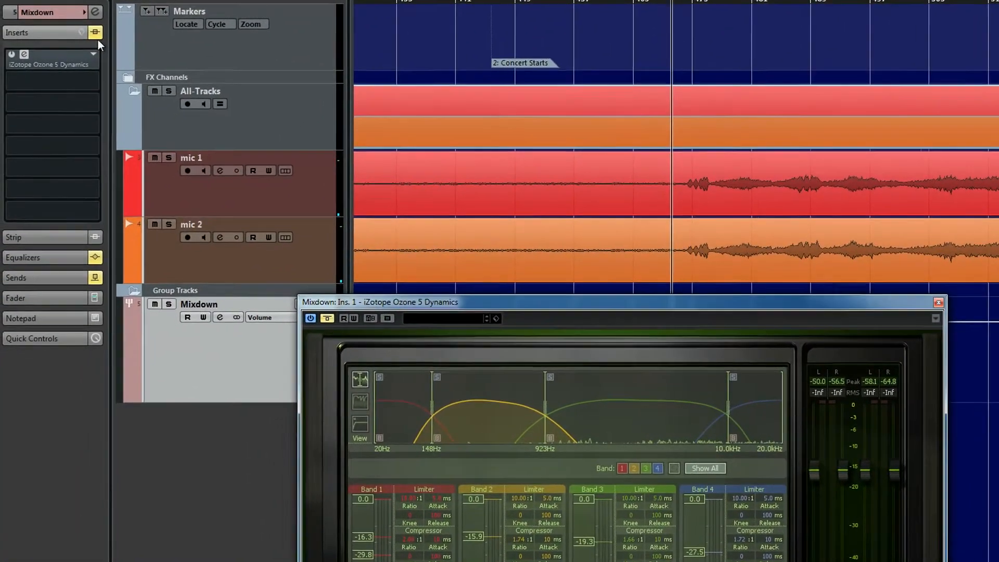
left_click(89, 47)
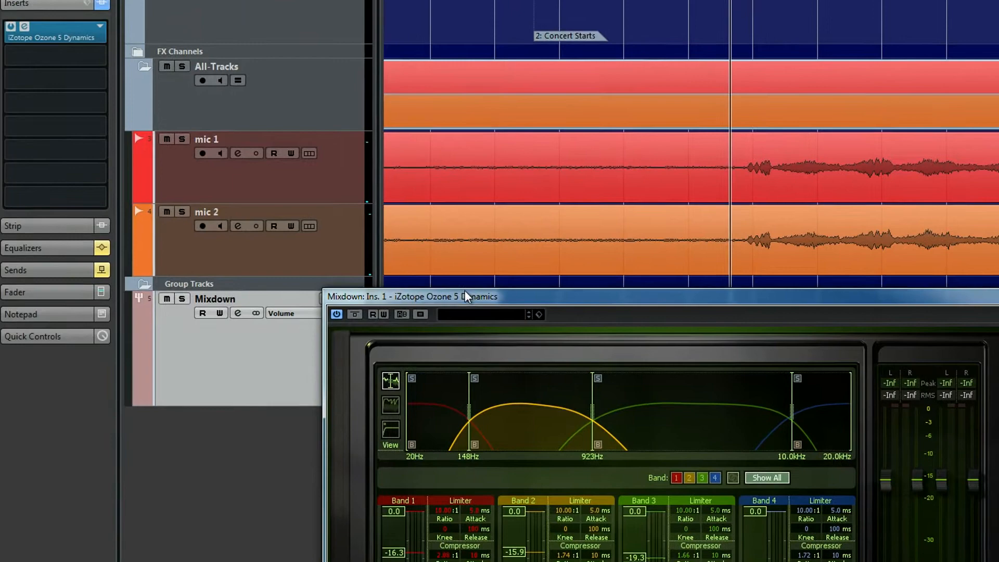
left_click_drag(464, 290, 117, 1)
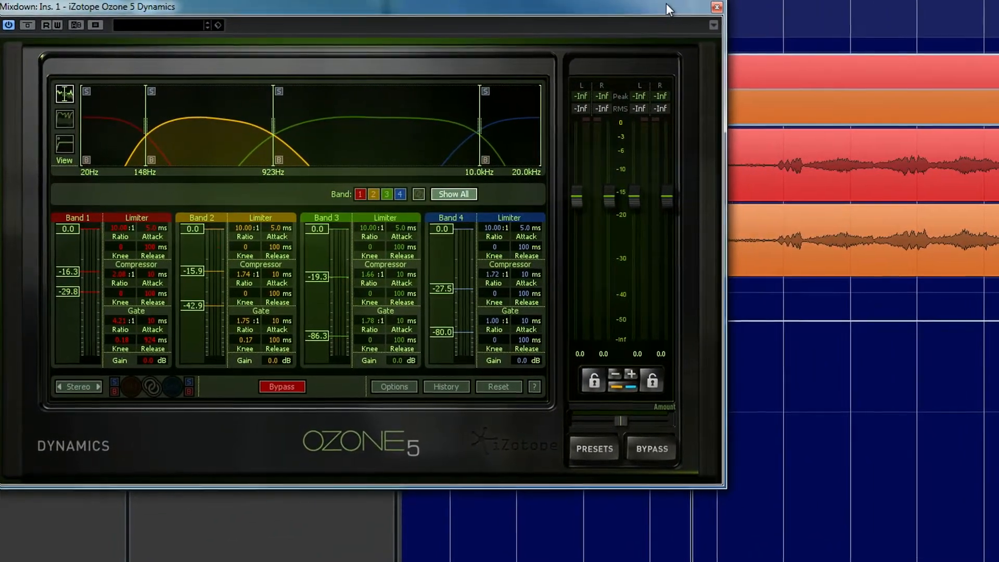
key("space")
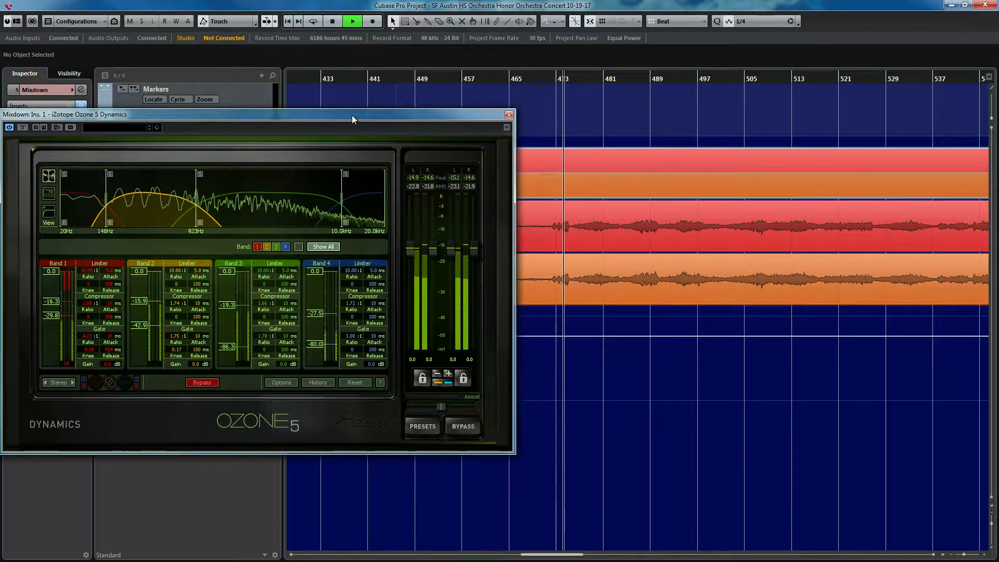
- Stop playback, reactivate the Mixdown sends, and move the Ozone window down to uncover the mic 1 clip
key("space")
left_click_drag(352, 115, 653, 220)
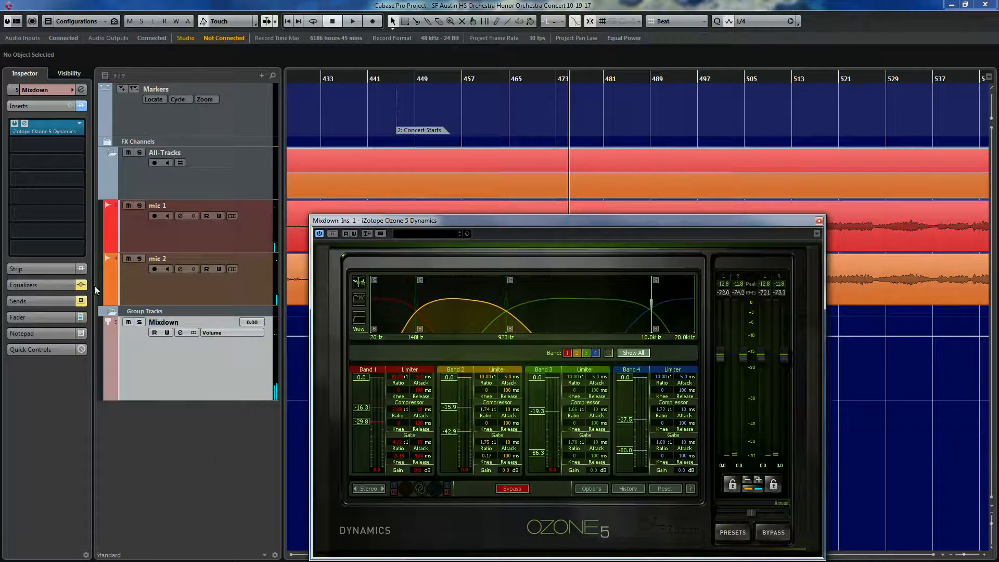
left_click(81, 302)
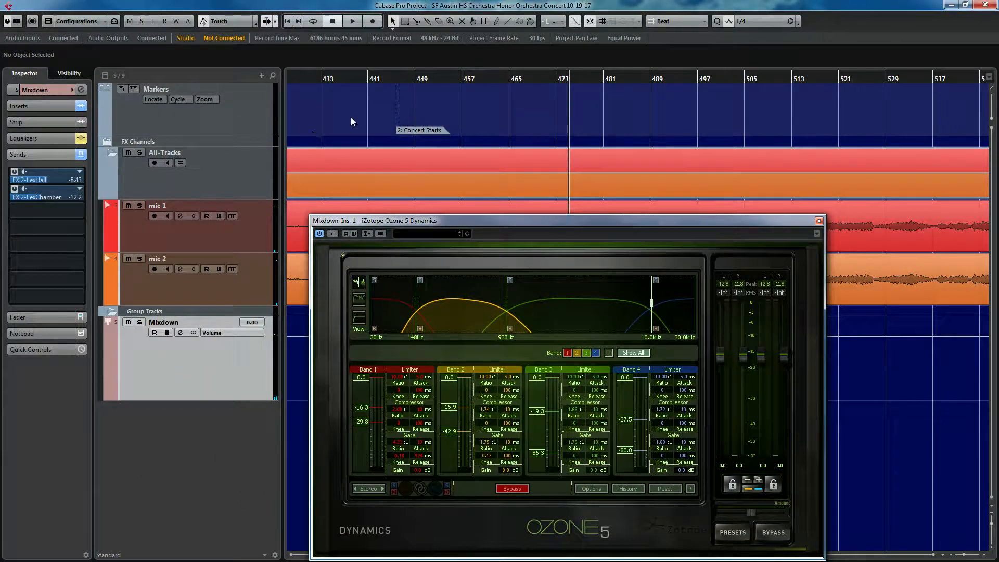
left_click_drag(596, 224, 462, 280)
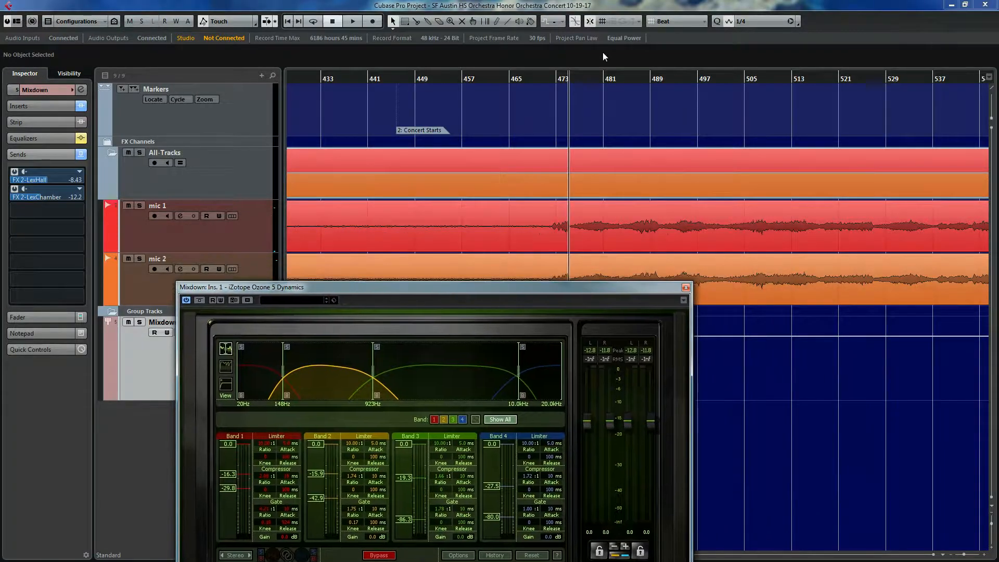
- Play the passage from about bar 470 with the sends active and the Ozone window over the track list, stopping near bar 483
left_click_drag(560, 80, 541, 103)
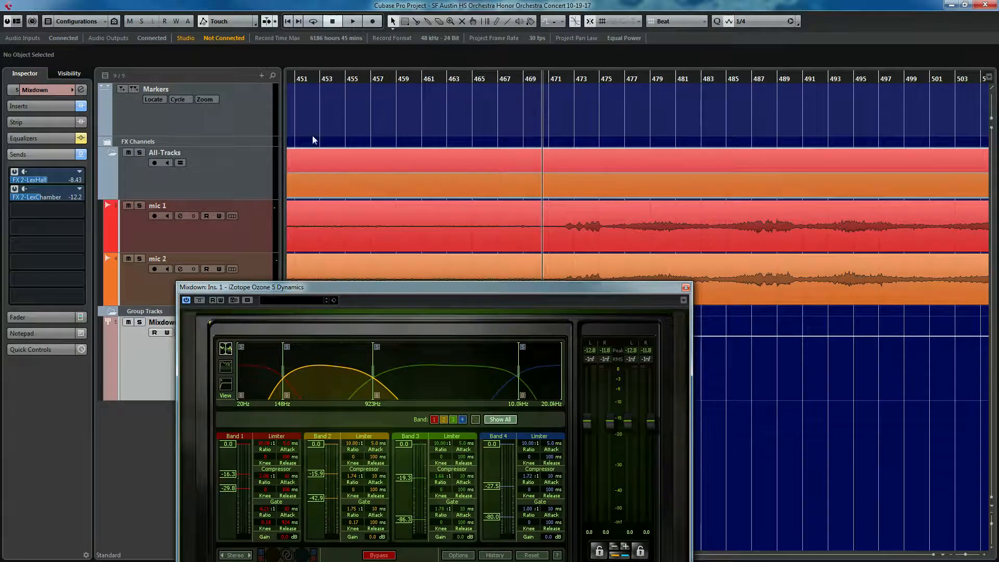
key("space")
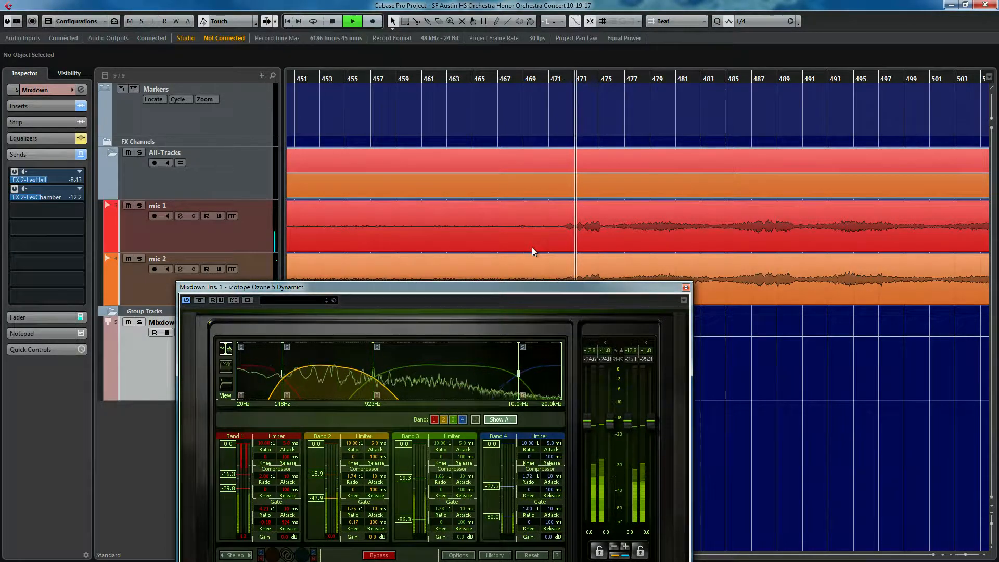
left_click_drag(523, 291, 374, 127)
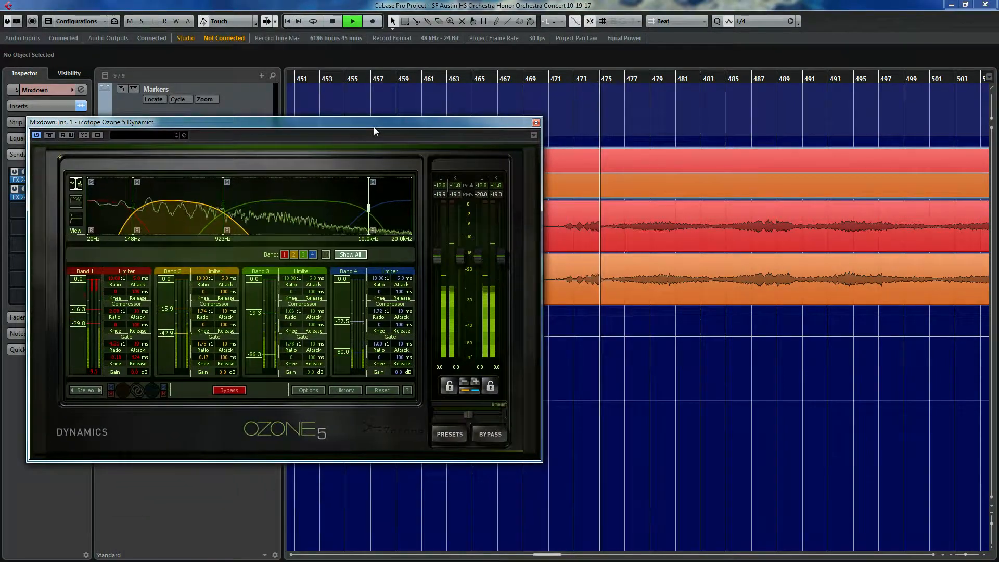
left_click_drag(373, 126, 556, 121)
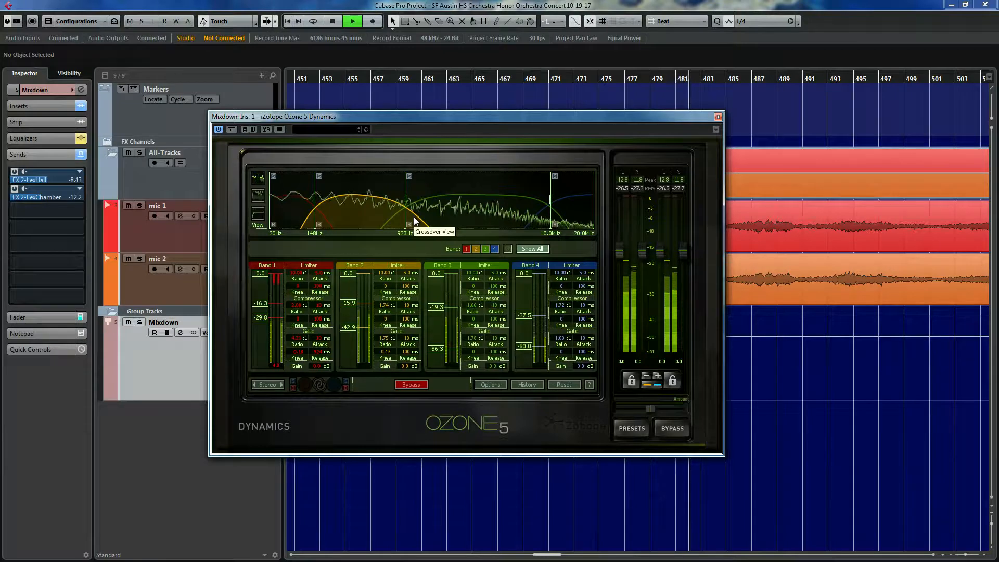
key("space")
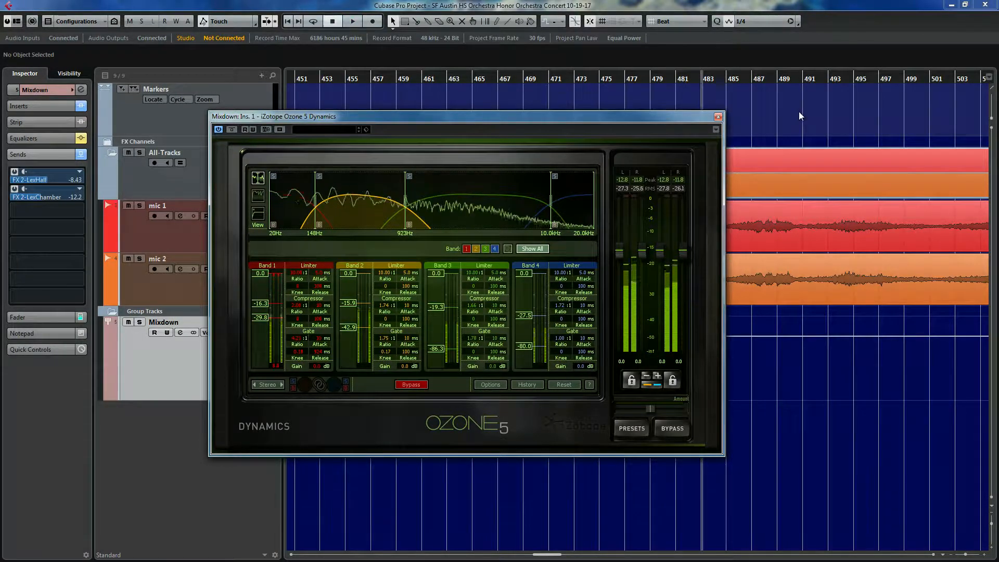
- Bring the whole concert recording into view and place the playhead at about bar 893
left_click(798, 113)
key("g")
key("g")
key("g")
key("g")
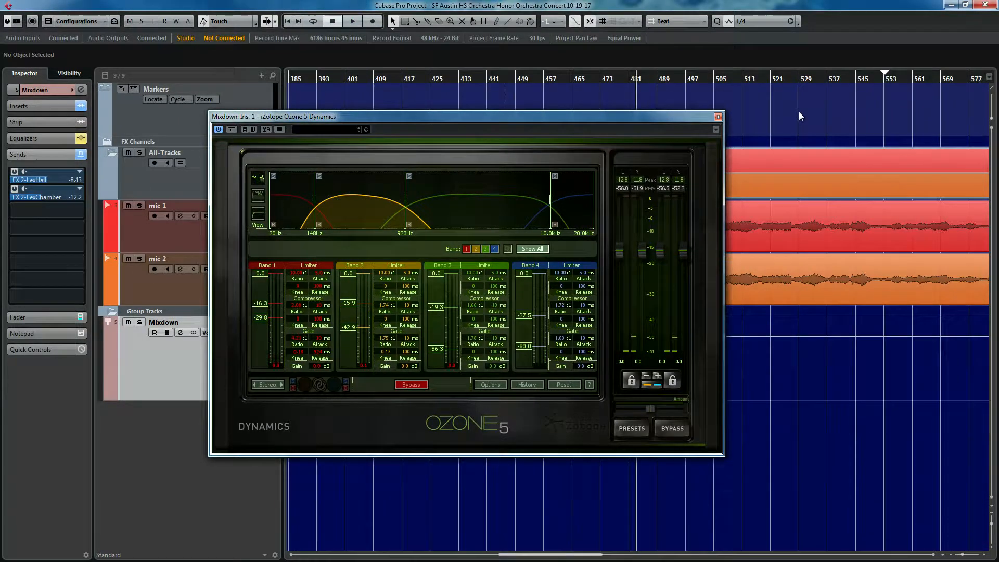
key("g")
key("g")
key("g")
key("g")
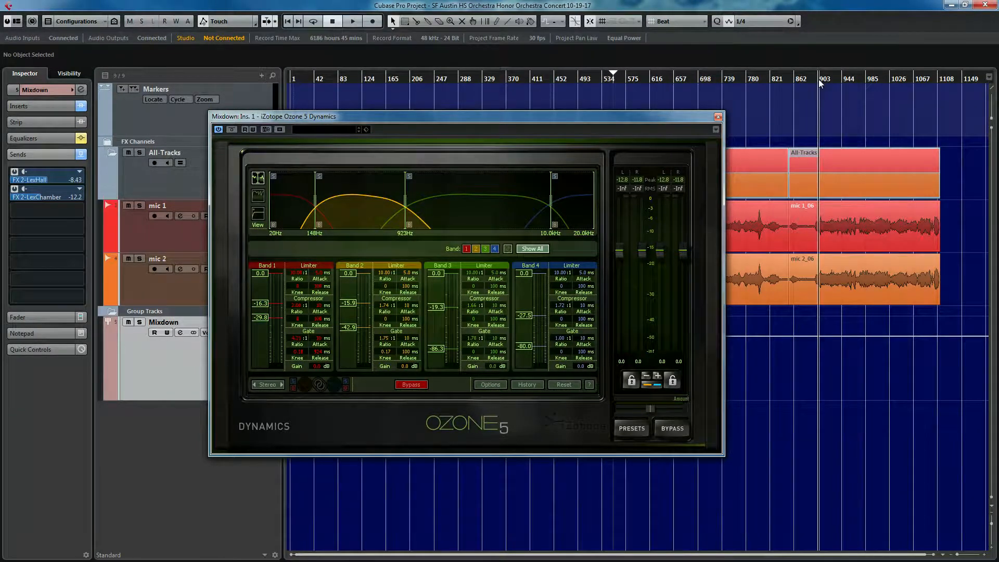
- Play the music entrance from about bar 895 with the Ozone window moved over the track list
key("h")
key("h")
key("h")
key("h")
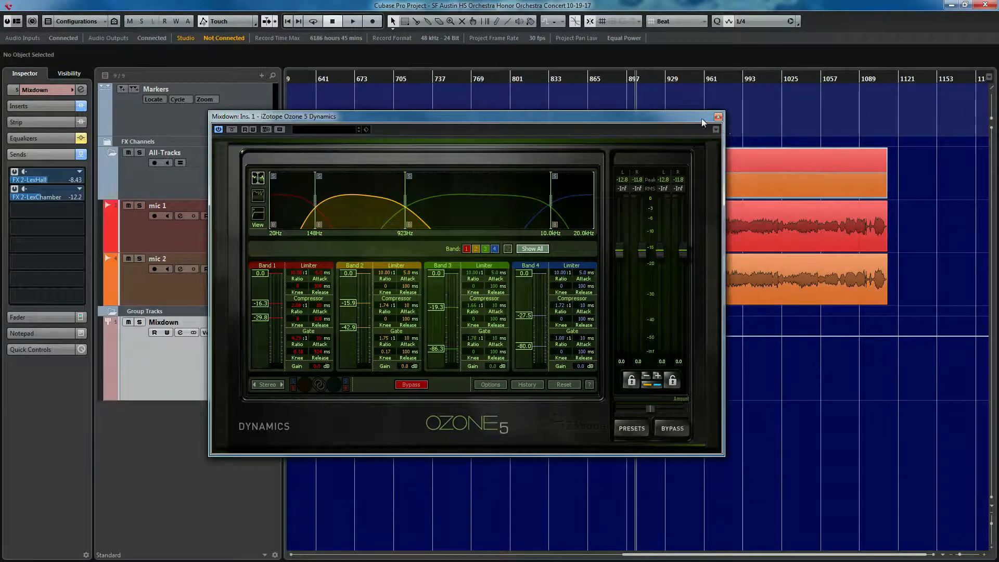
key("h")
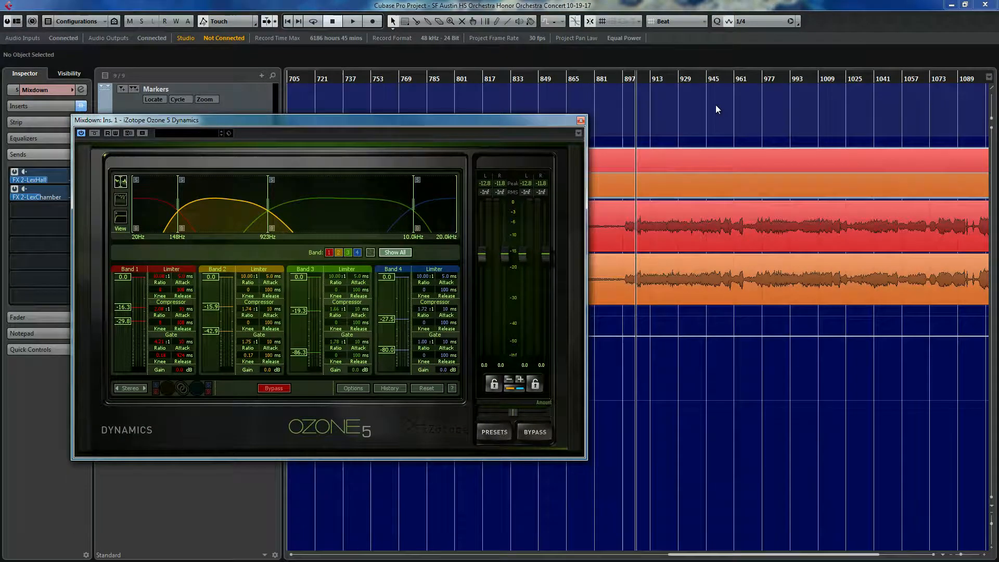
left_click_drag(634, 82, 614, 76)
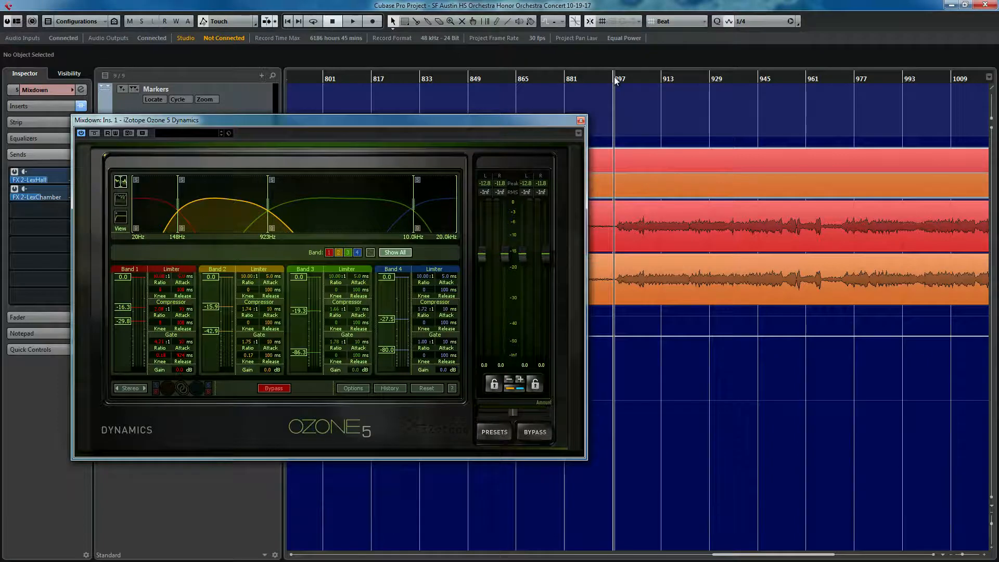
left_click_drag(419, 120, 542, 134)
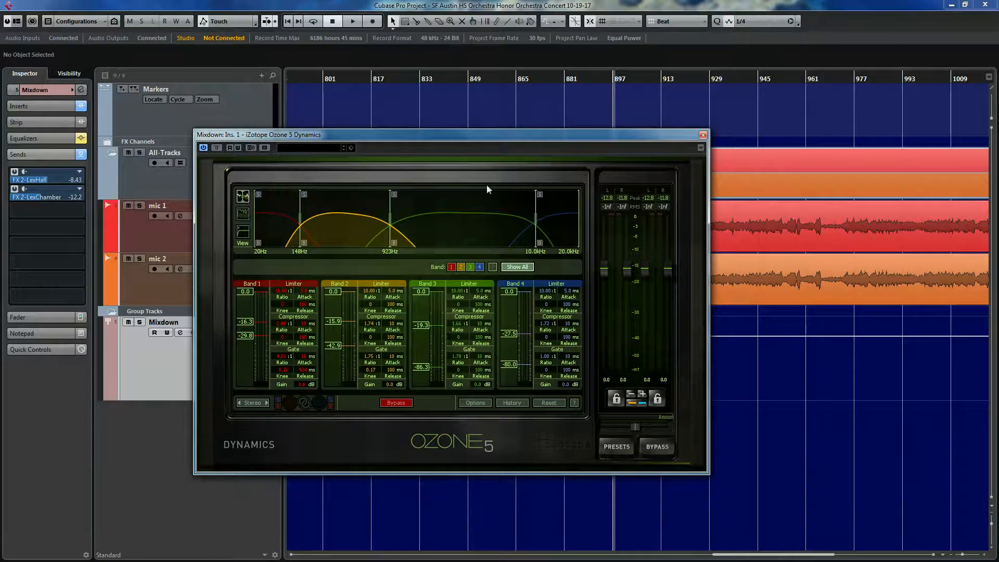
key("space")
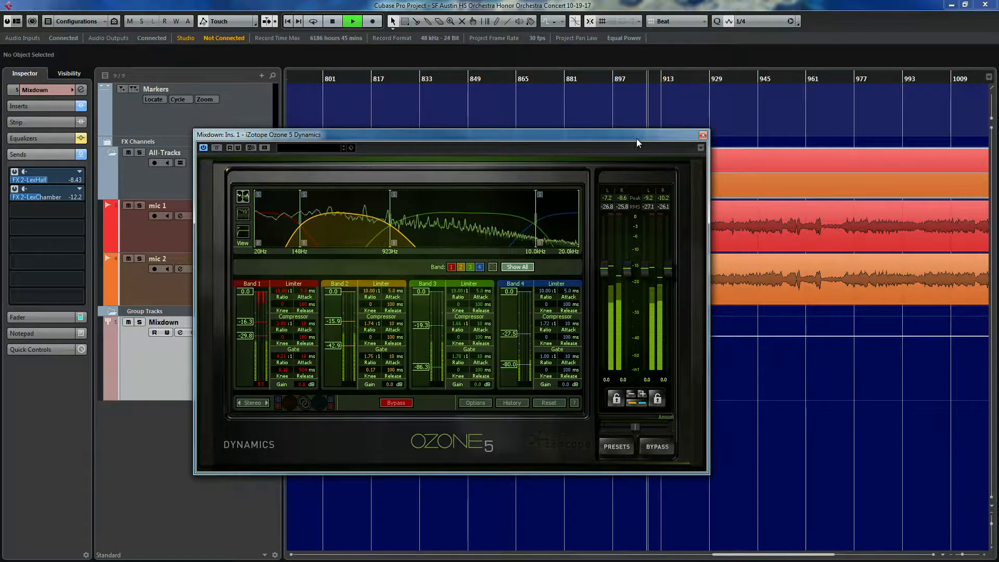
- Show the Mixdown equalizer settings, reactivate the equalizer, and move the Ozone window below the mic 1 clip
left_click(55, 138)
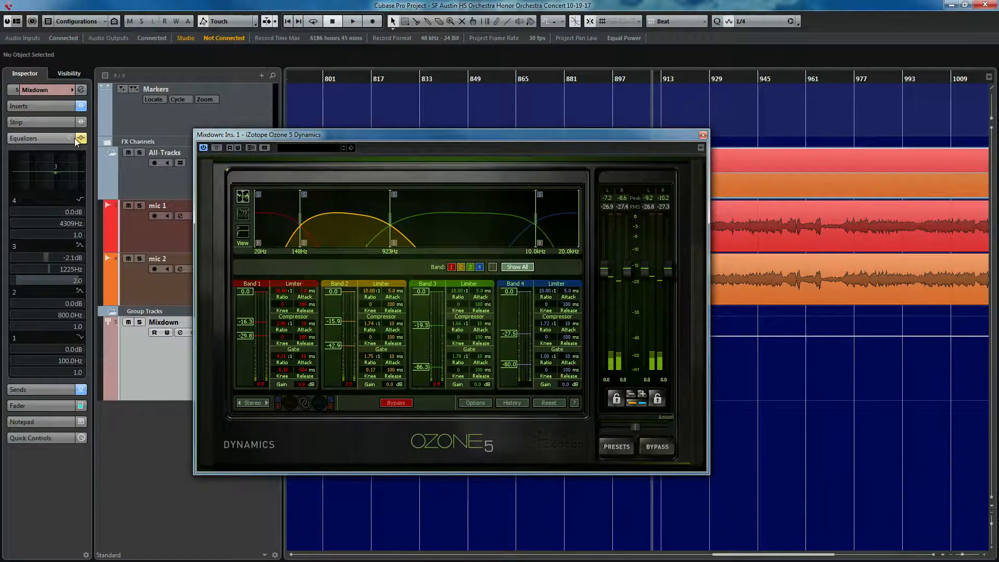
left_click(81, 138)
left_click_drag(605, 137, 618, 268)
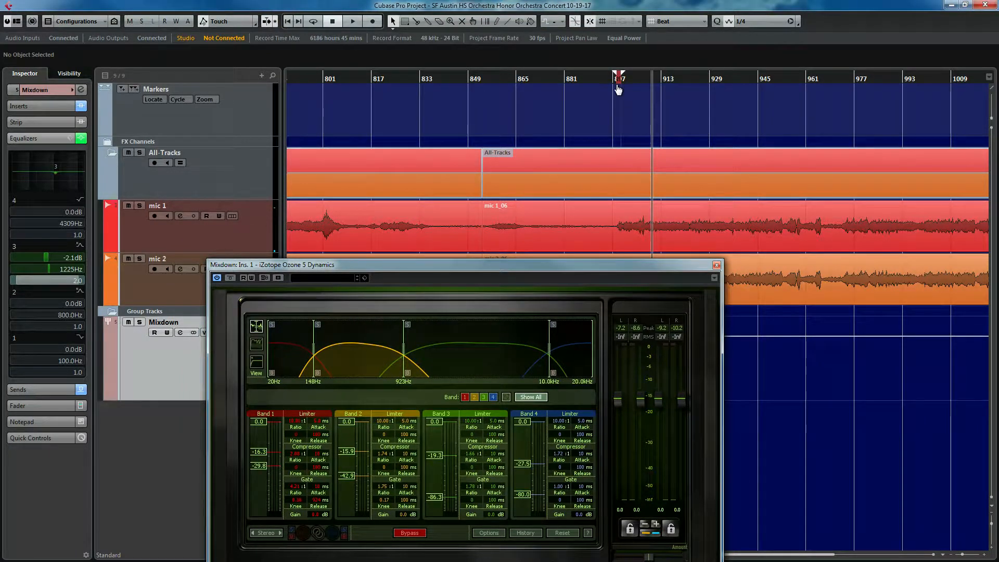
- Return the playhead to about bar 896 and play the music entrance with the equalizer active
left_click_drag(618, 88, 609, 91)
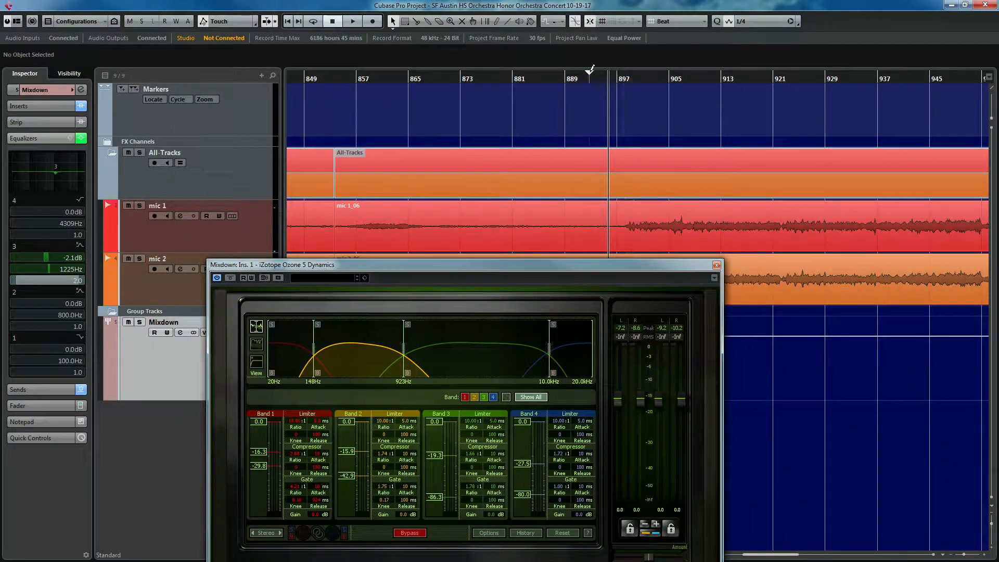
left_click(620, 80)
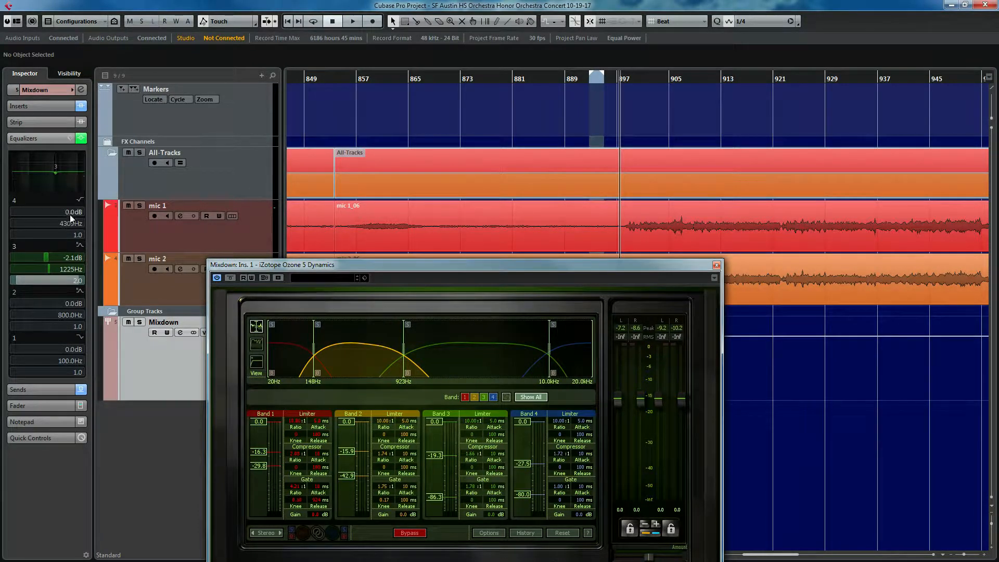
left_click(619, 79)
key("space")
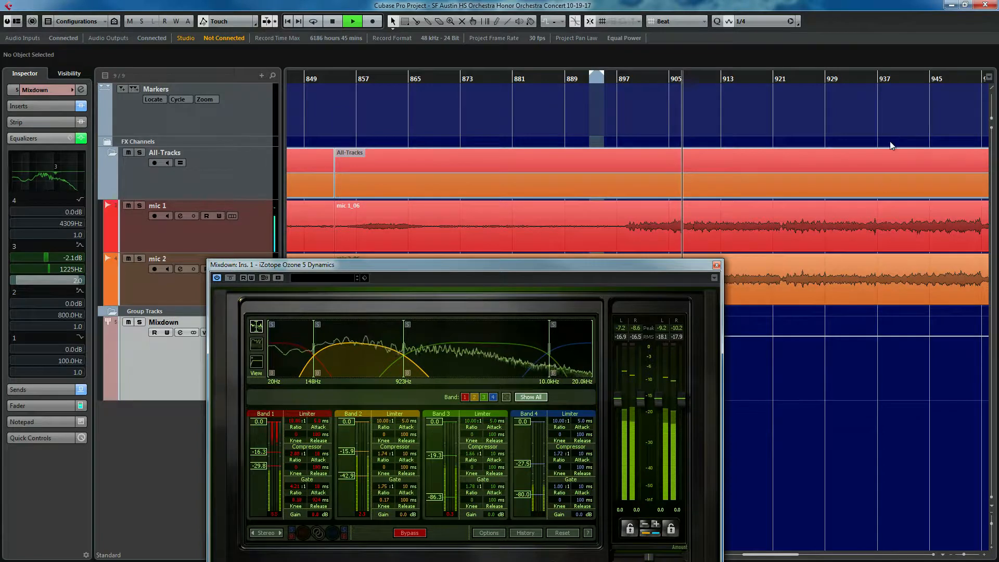
- Jump to the closing passage of the recording and play it up to about bar 1095
key("g")
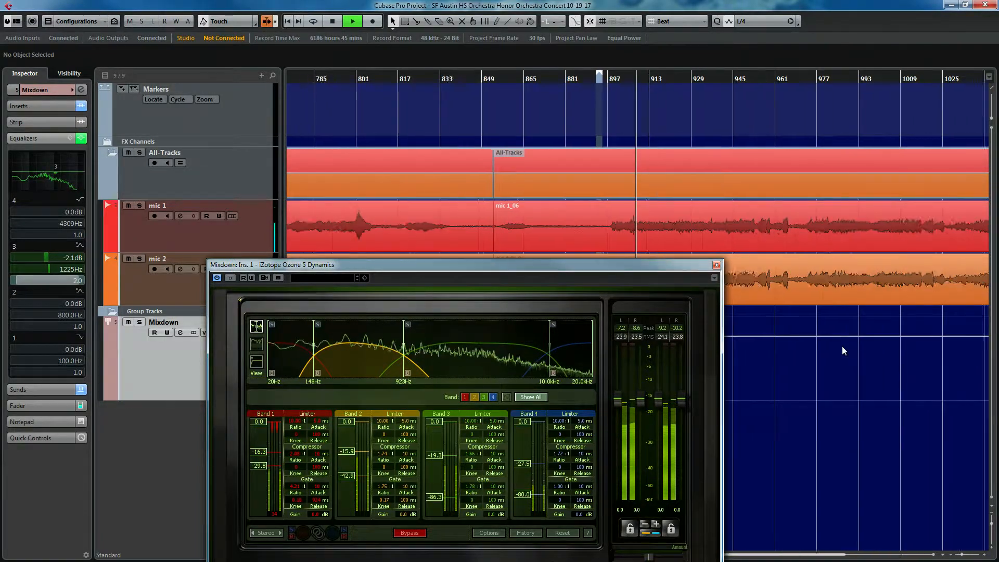
key("g")
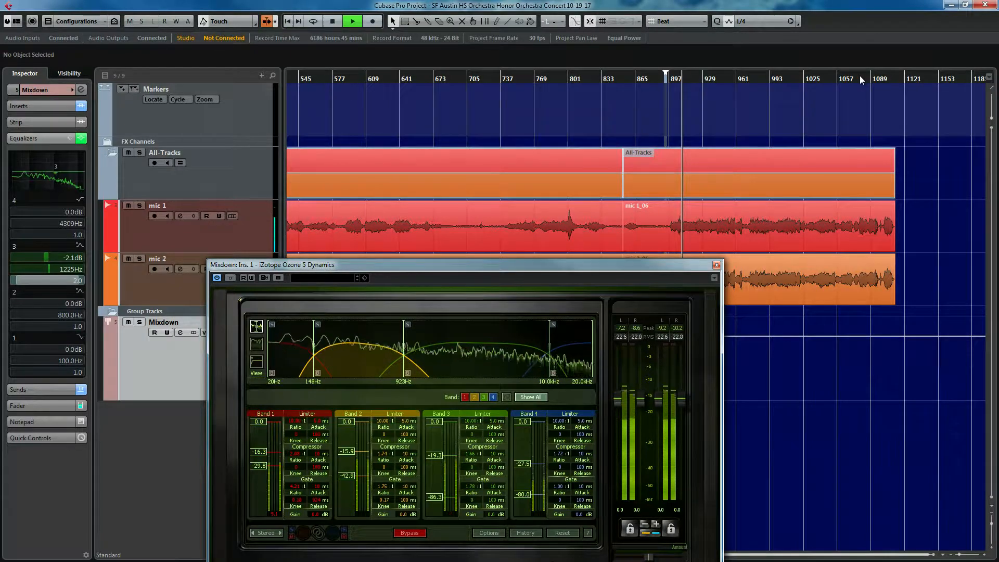
key("space")
left_click_drag(866, 77, 873, 127)
key("space")
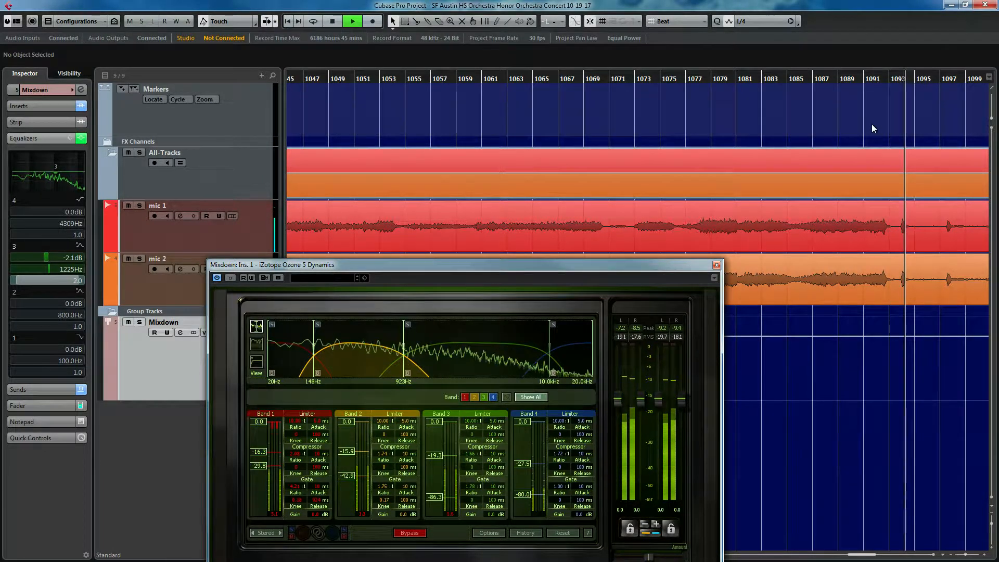
key("space")
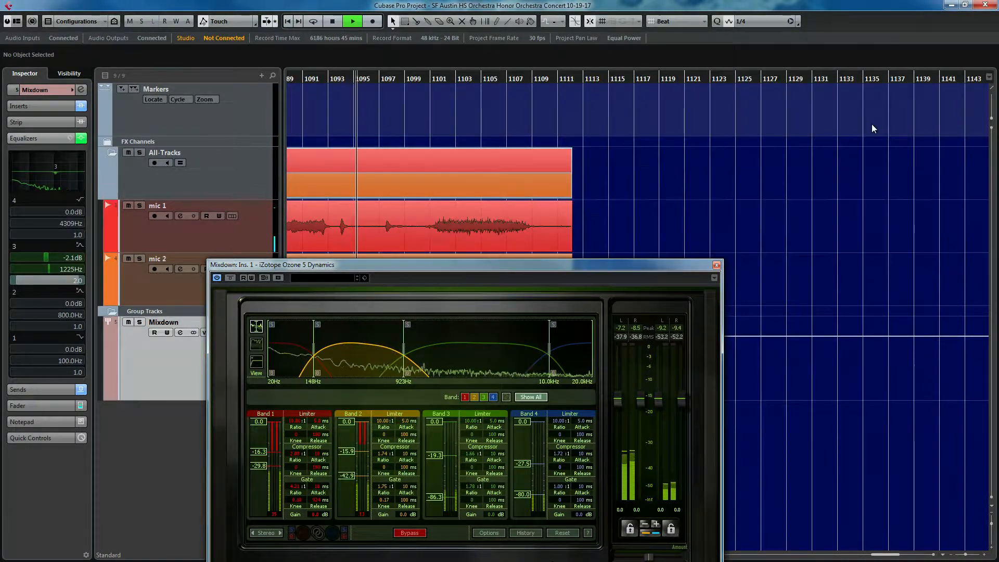
- Play the ending from about bar 1092 with Ozone bypassed, then stop and reactivate Ozone
left_click(321, 80)
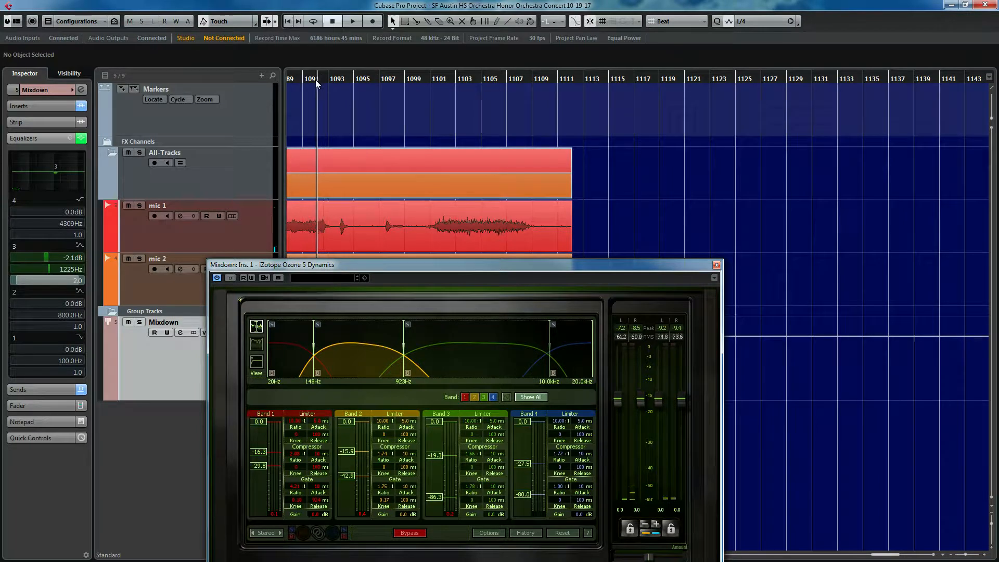
key("space")
left_click(229, 277)
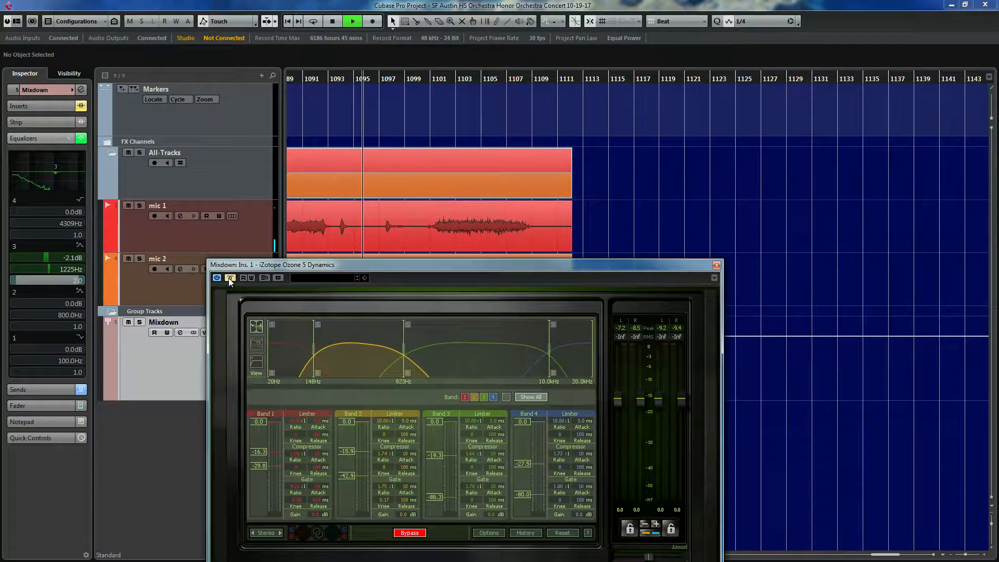
key("space")
left_click(229, 278)
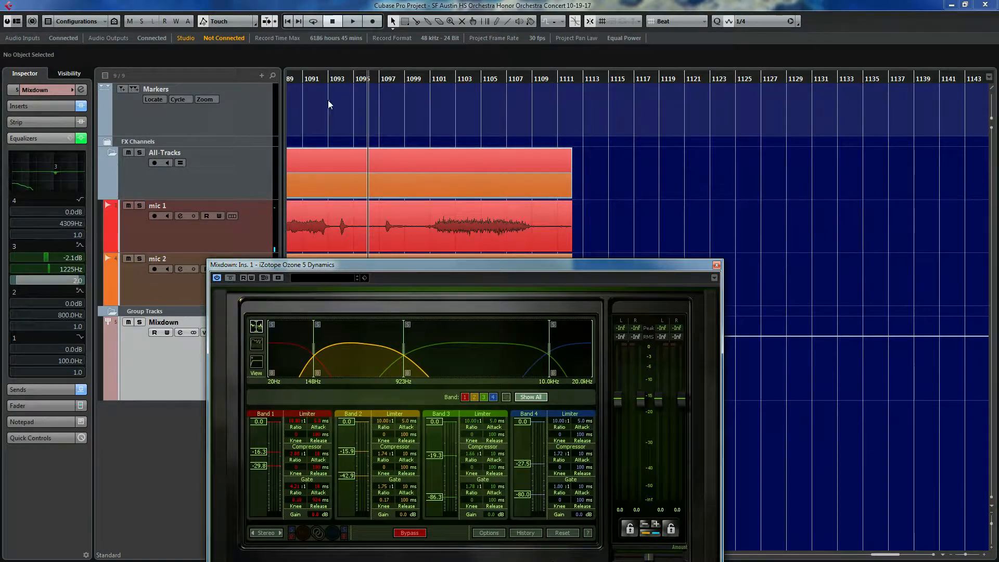
- Replay the ending from about bar 1092 with Ozone active, and stop near bar 1101
left_click(319, 79)
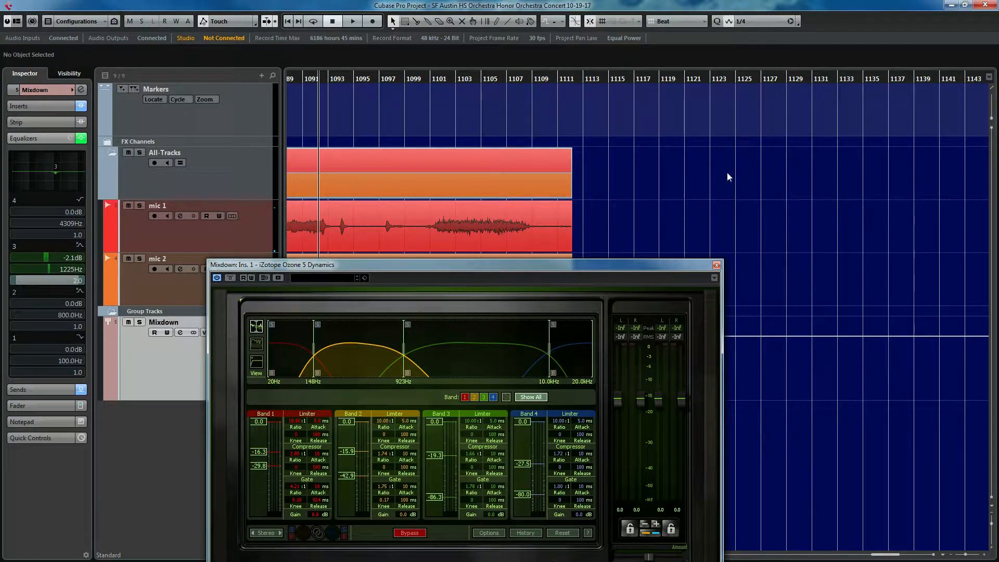
key("space")
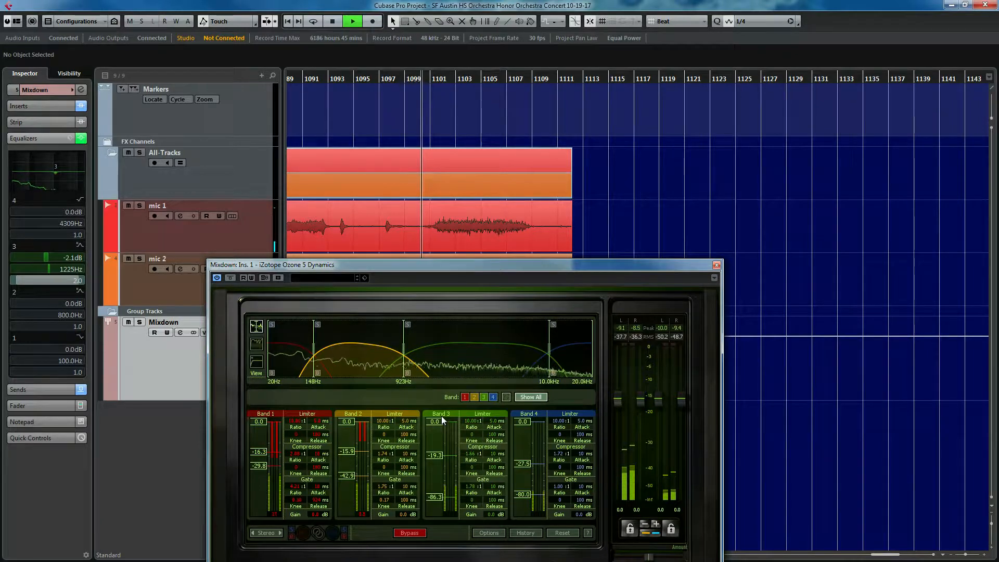
key("space")
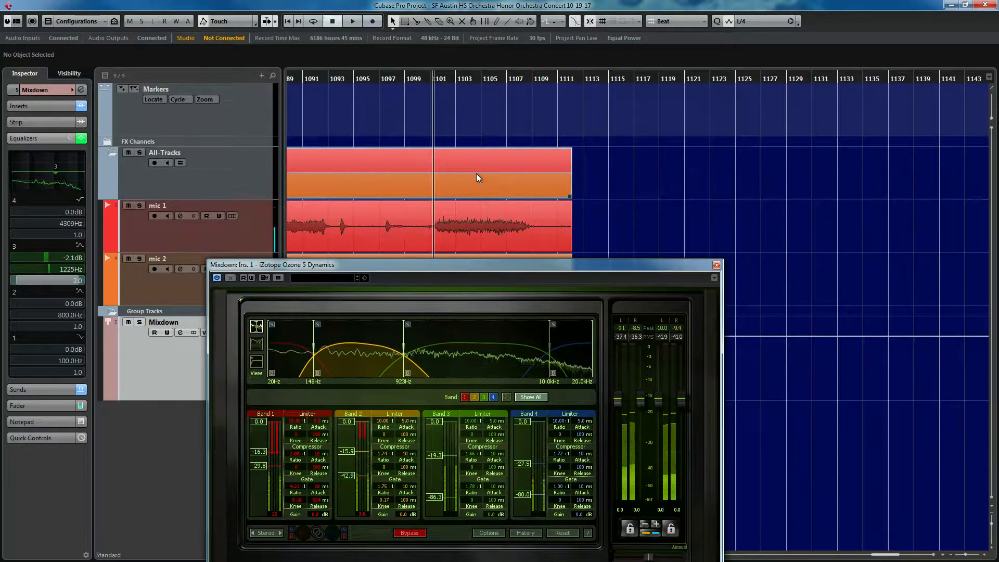
- Bring the last part of the recording into view, set the playhead to about bar 980, and raise the Ozone window
left_click(351, 81)
key("g")
key("g")
key("g")
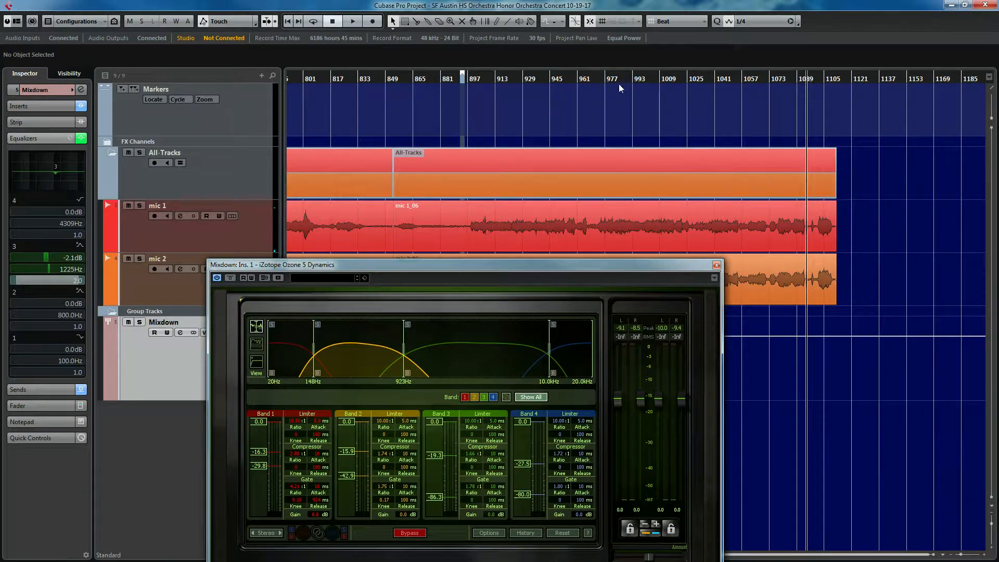
left_click(618, 84)
left_click_drag(275, 264, 362, 178)
- Expand the FX Channels folder and show the insert effects of the LexHall and LexChamber channels
left_click(236, 180)
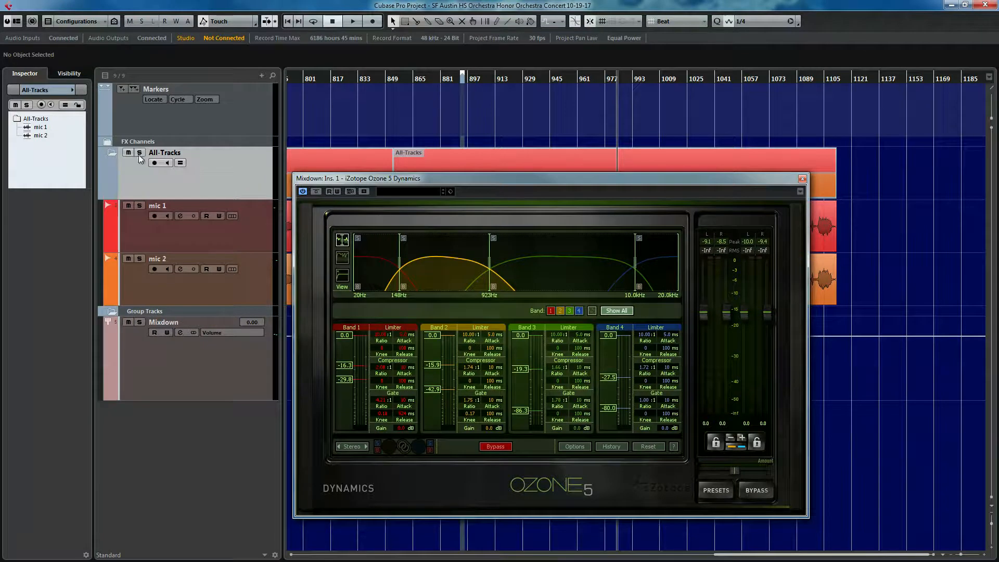
left_click(105, 143)
left_click(148, 162)
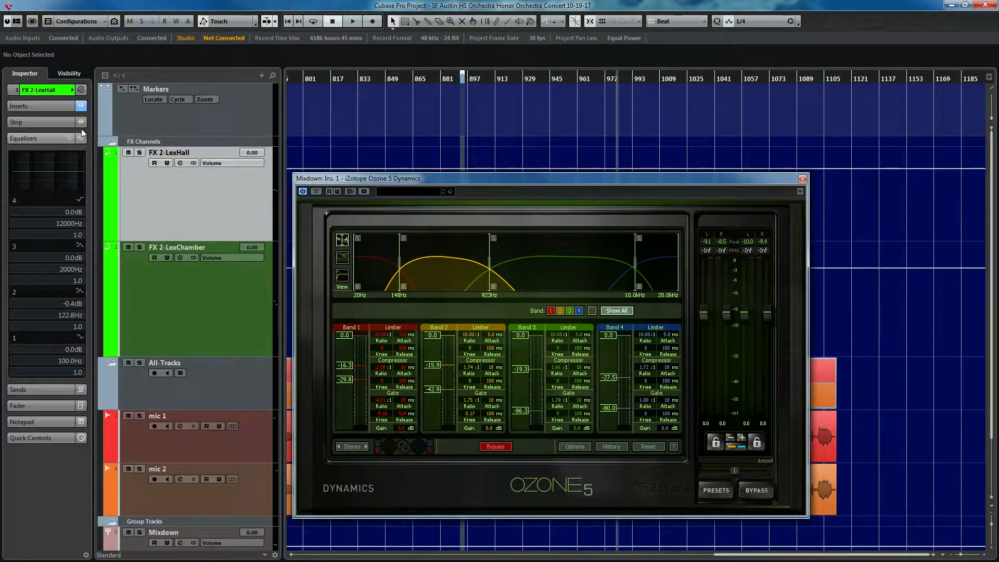
left_click(170, 294)
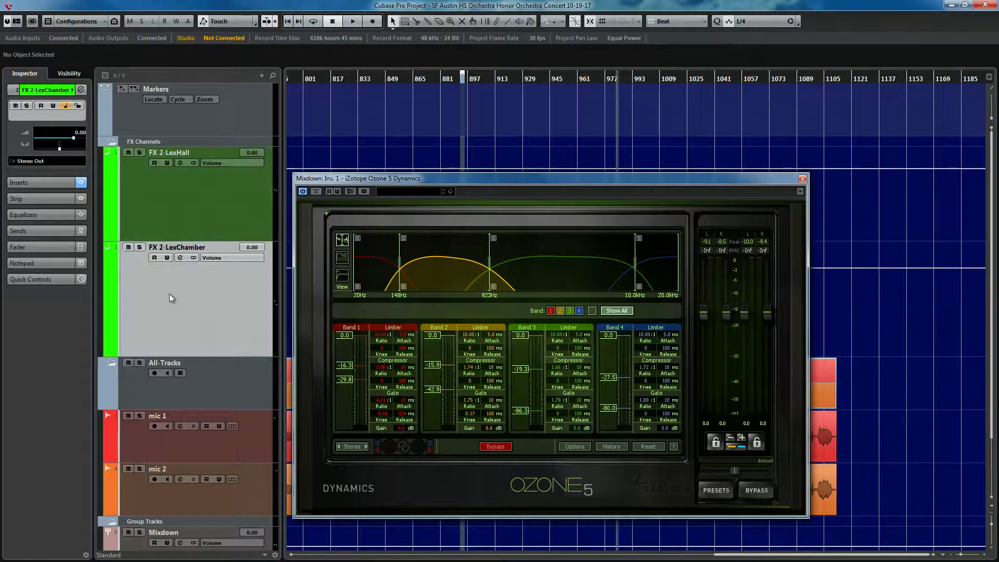
left_click(44, 182)
left_click(198, 213)
left_click(204, 293)
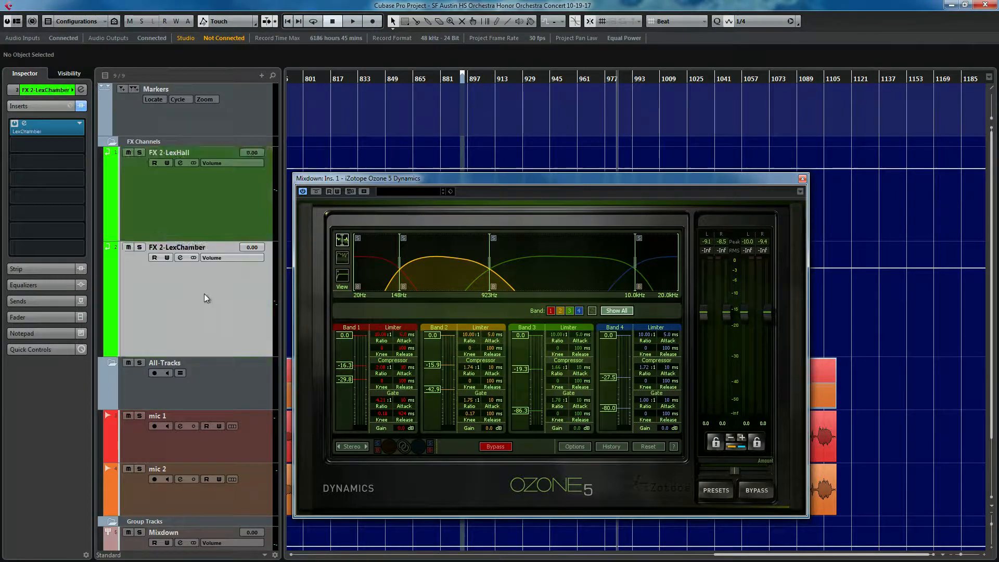
- Reduce the track heights of the LexHall and LexChamber FX channels, ending with LexChamber selected
left_click_drag(177, 241, 188, 188)
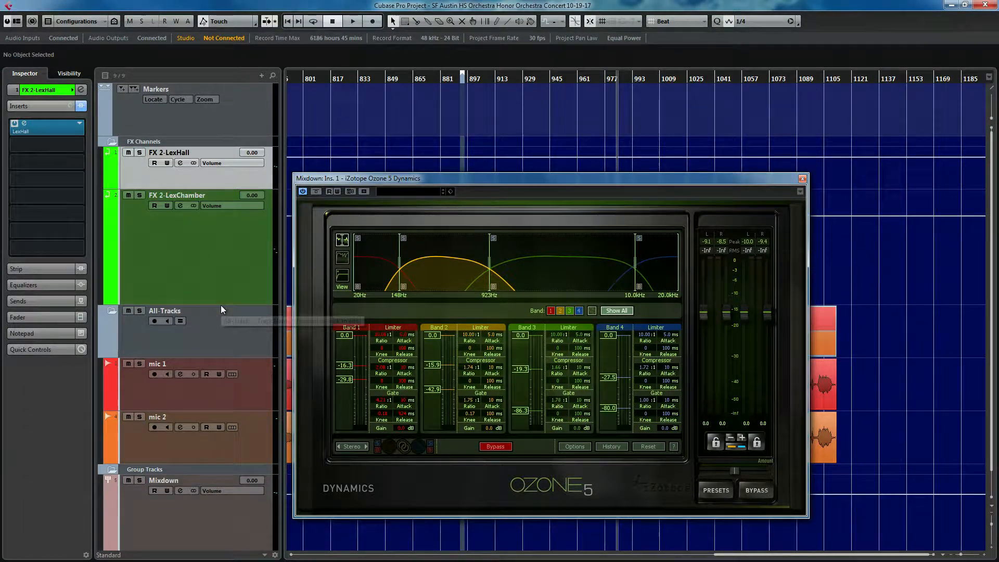
left_click_drag(223, 304, 227, 231)
left_click(255, 238)
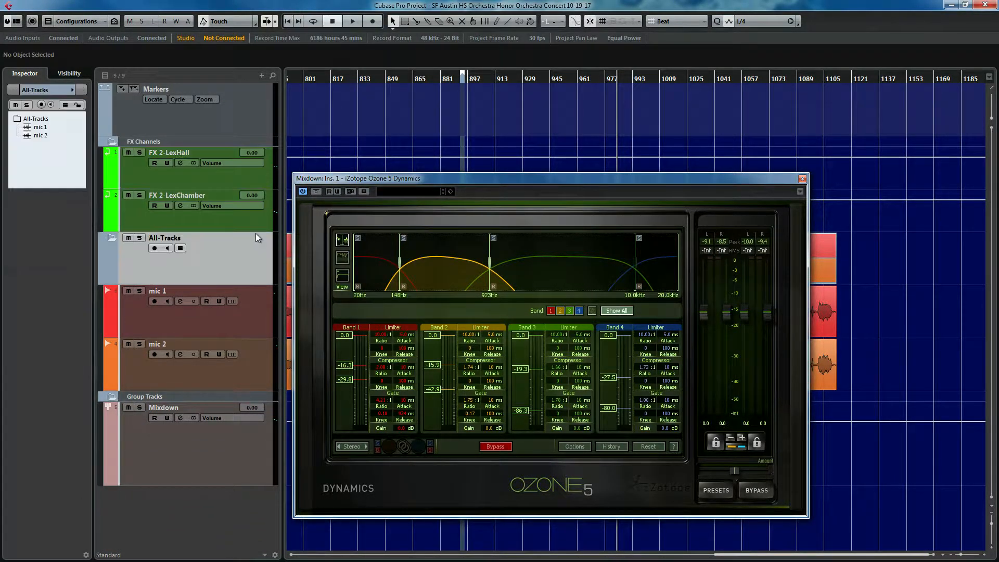
left_click(255, 227)
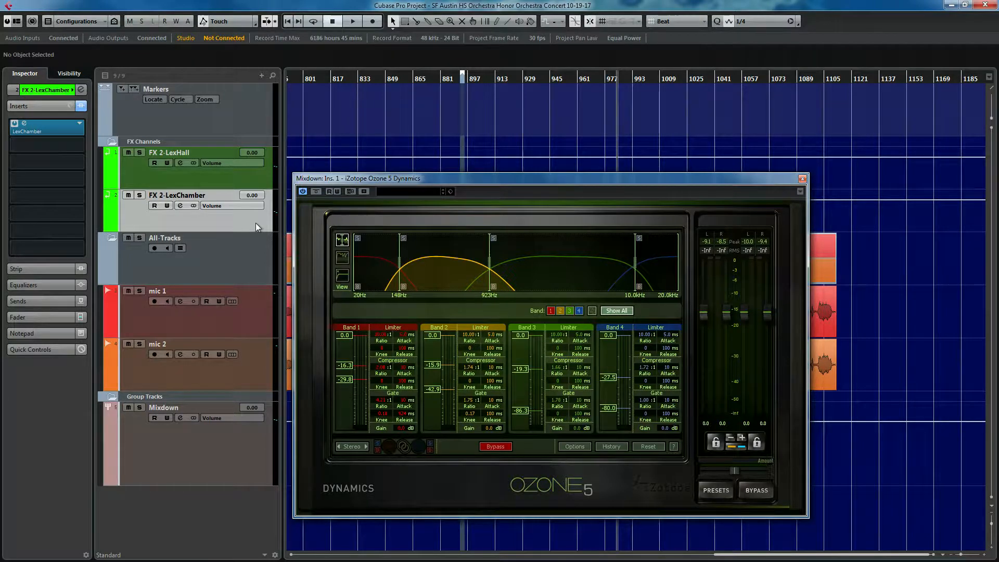
- Select the mic 1, mic 2, All-Tracks and Mixdown tracks in turn to view their channel settings
left_click(256, 364)
left_click(237, 449)
left_click(244, 379)
left_click(246, 323)
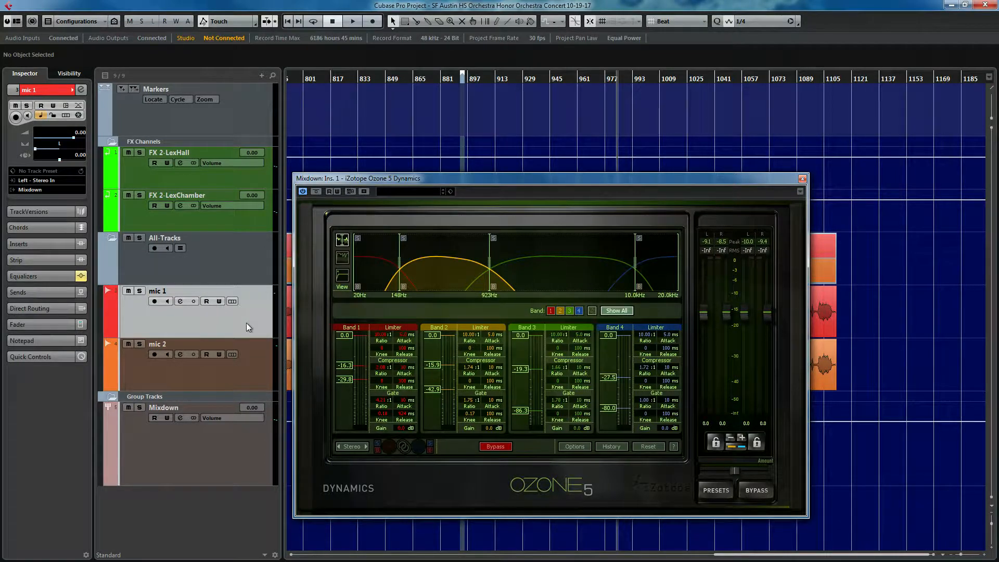
left_click(248, 256)
left_click(256, 320)
left_click(255, 367)
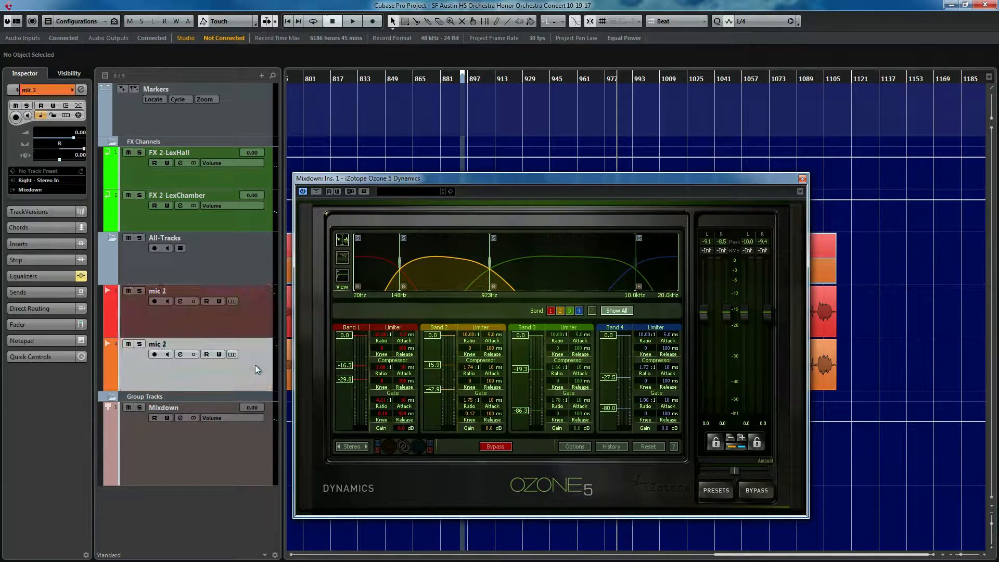
- Move the Ozone window aside to uncover the waveforms, and select mic 1 followed by mic 2
left_click_drag(752, 183, 955, 183)
left_click(235, 308)
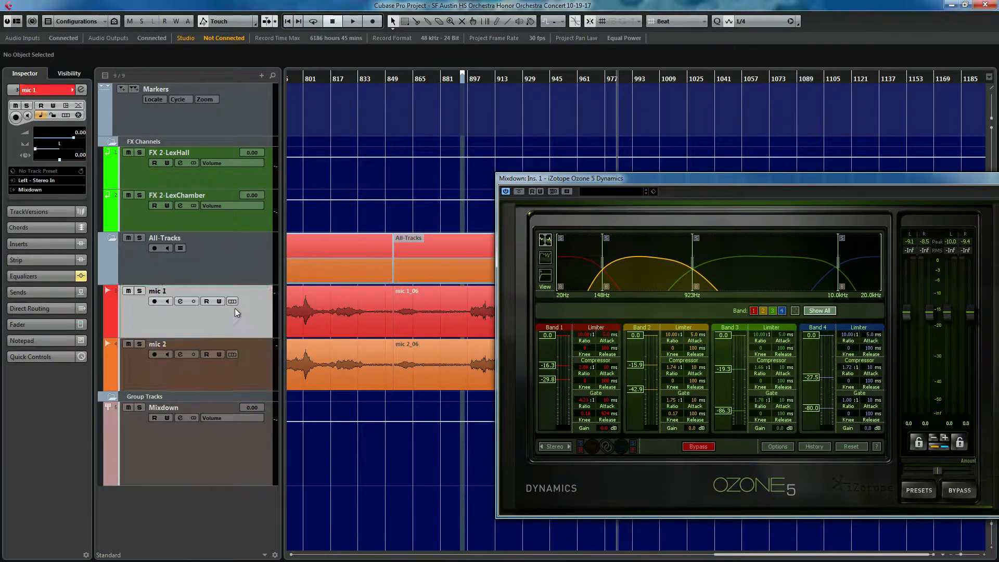
left_click(252, 364)
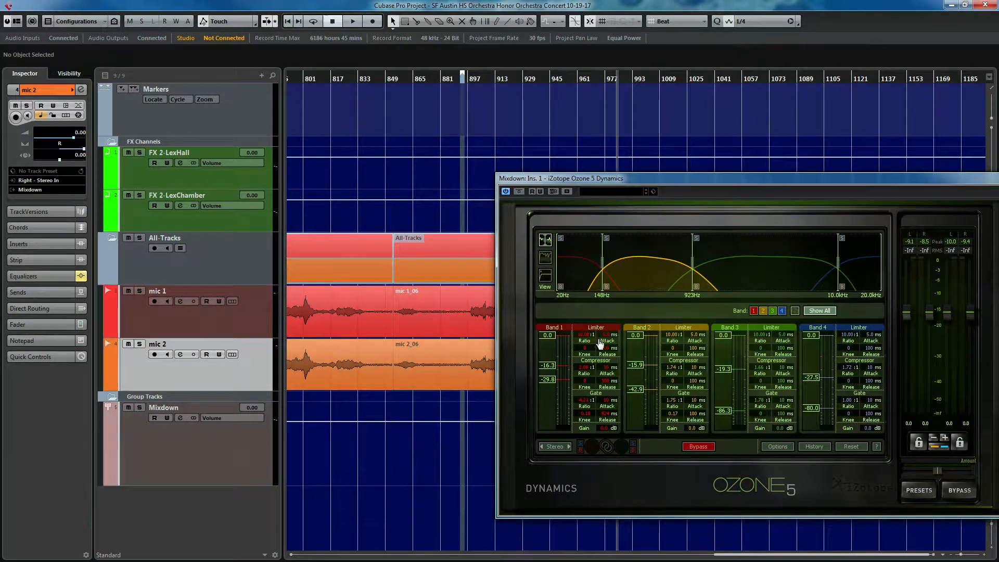
- Play from about bar 870 while adjusting the Band 1 gate threshold in Ozone, settling on -30.4 dB
left_click(427, 79)
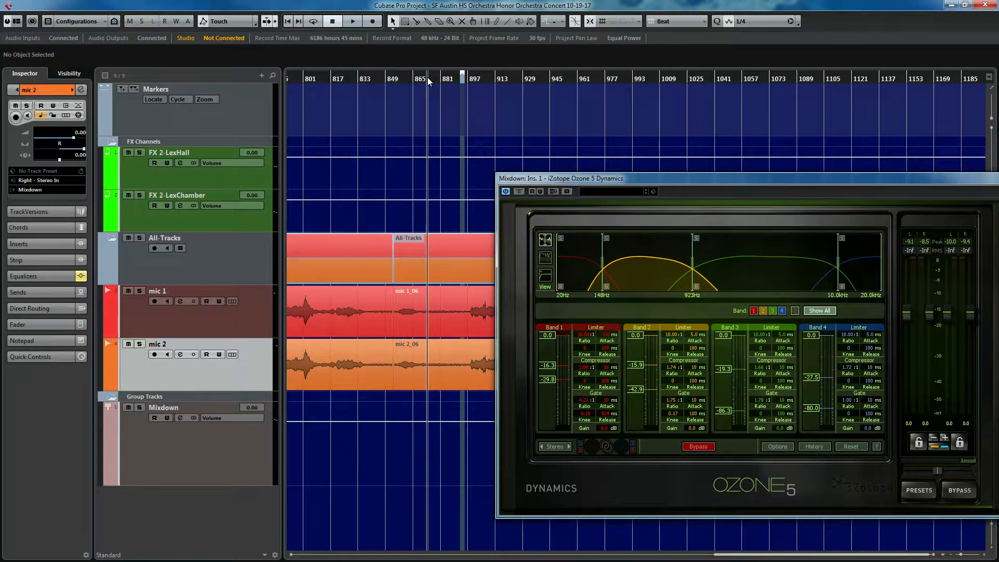
key("space")
mouse_move(551, 382)
left_mouse_down()
mouse_move(551, 405)
mouse_move(551, 378)
left_mouse_up()
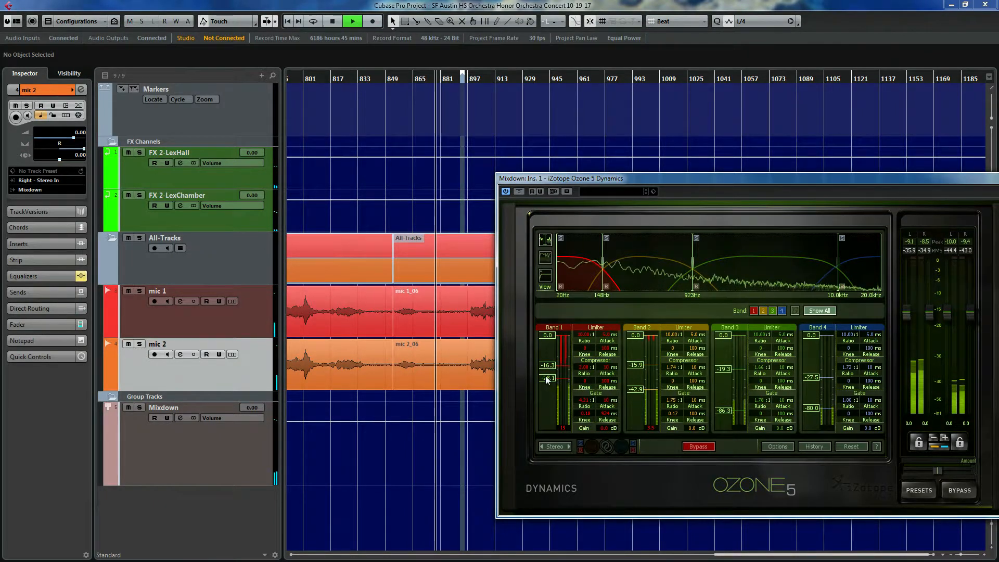
left_click_drag(554, 381, 544, 379)
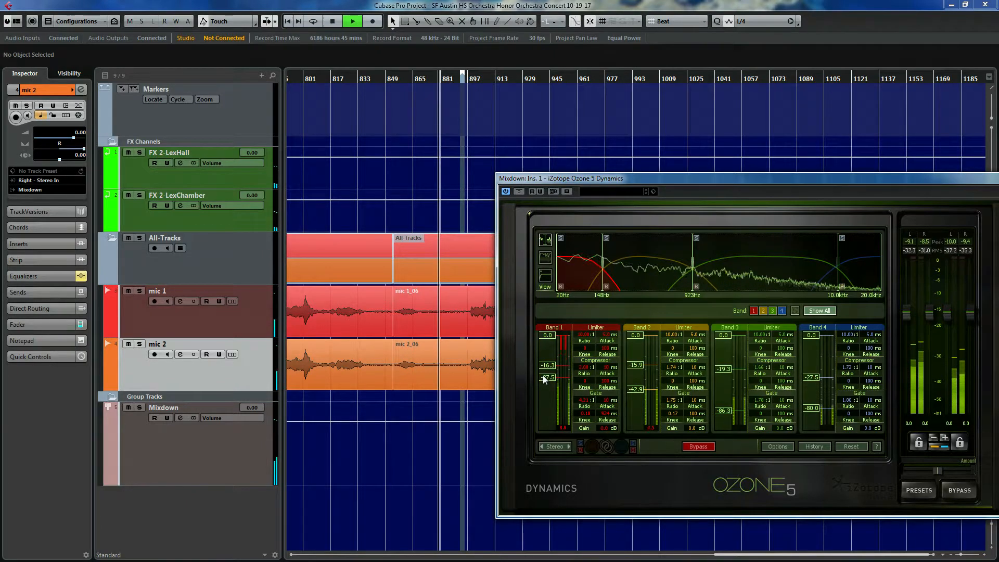
left_click_drag(544, 379, 544, 382)
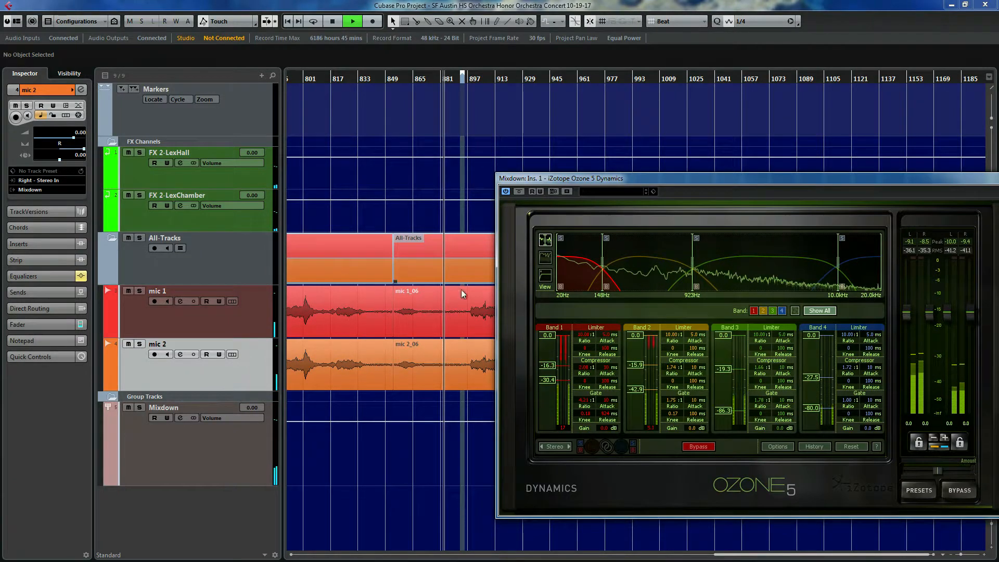
- Bypass Ozone briefly during playback for comparison, reactivate it, and stop playback
left_click(519, 192)
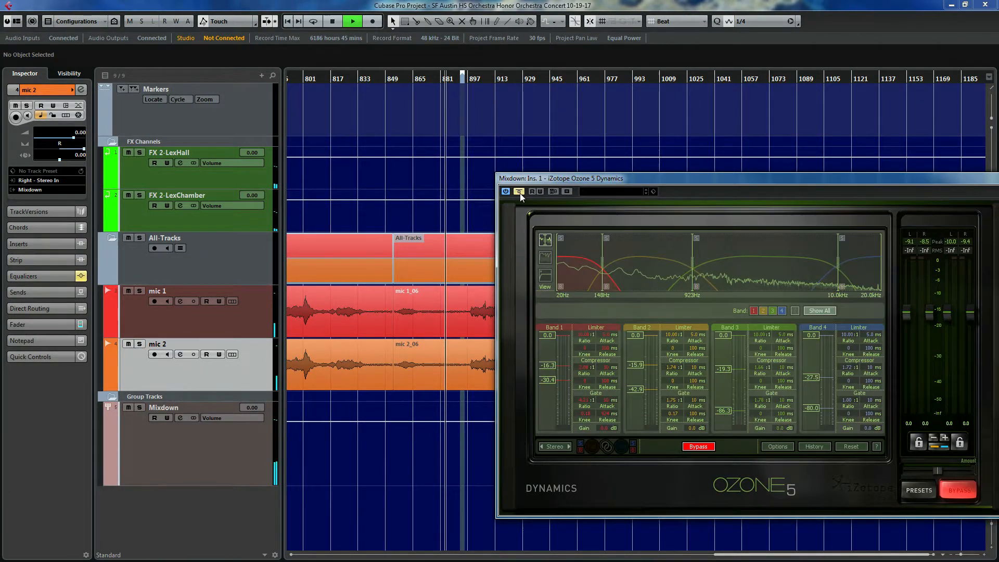
left_click(519, 192)
key("space")
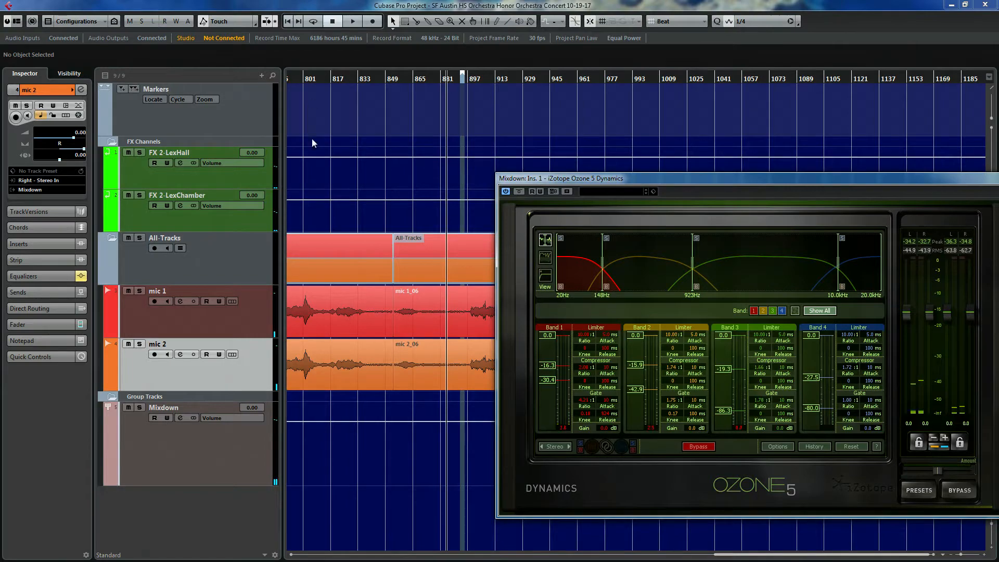